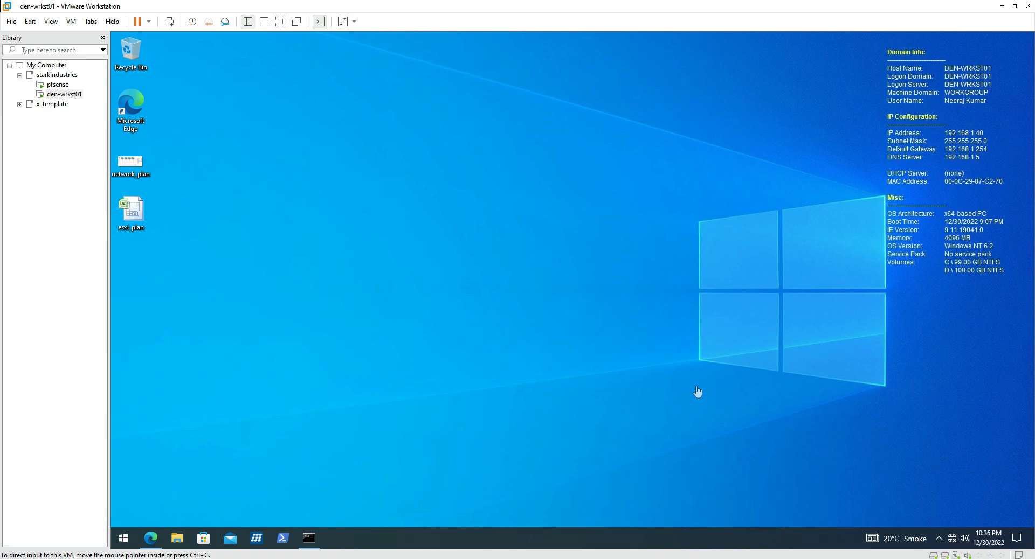
View the network_plan image full-screen for reference, then close it.
click(651, 344)
double_click(130, 163)
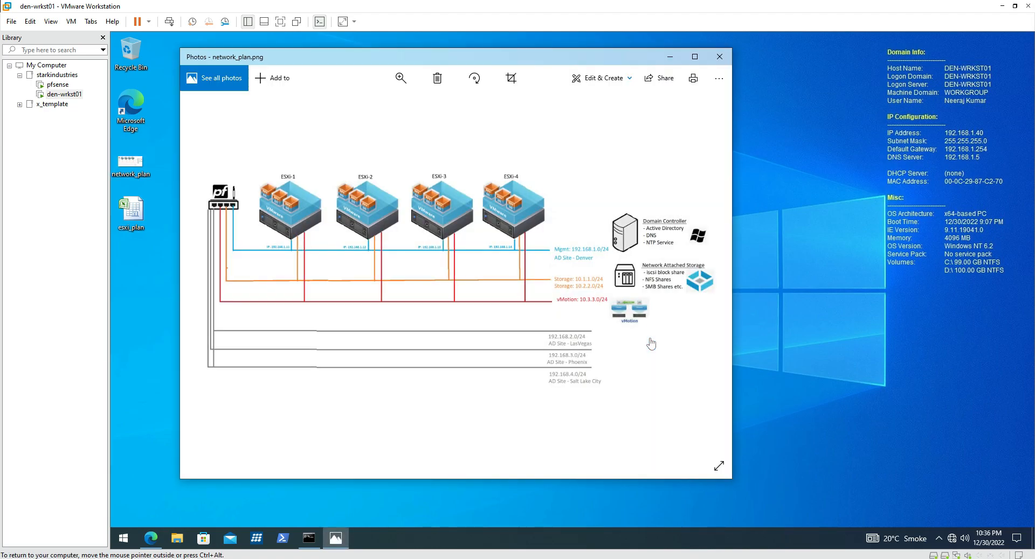
click(695, 56)
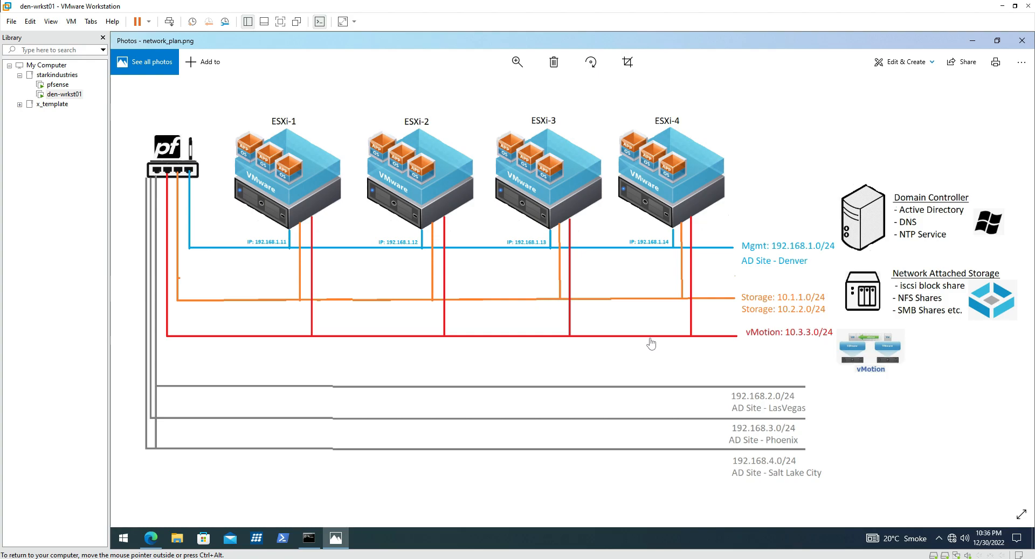
key(super+Down)
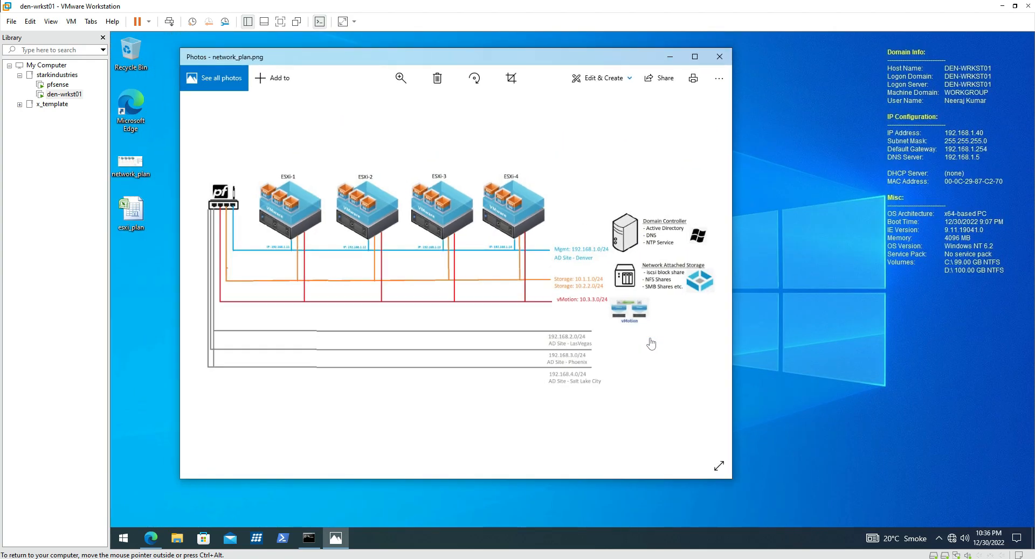
mouse_move(648, 59)
mouse_down()
mouse_move(710, 80)
mouse_move(892, 81)
mouse_up()
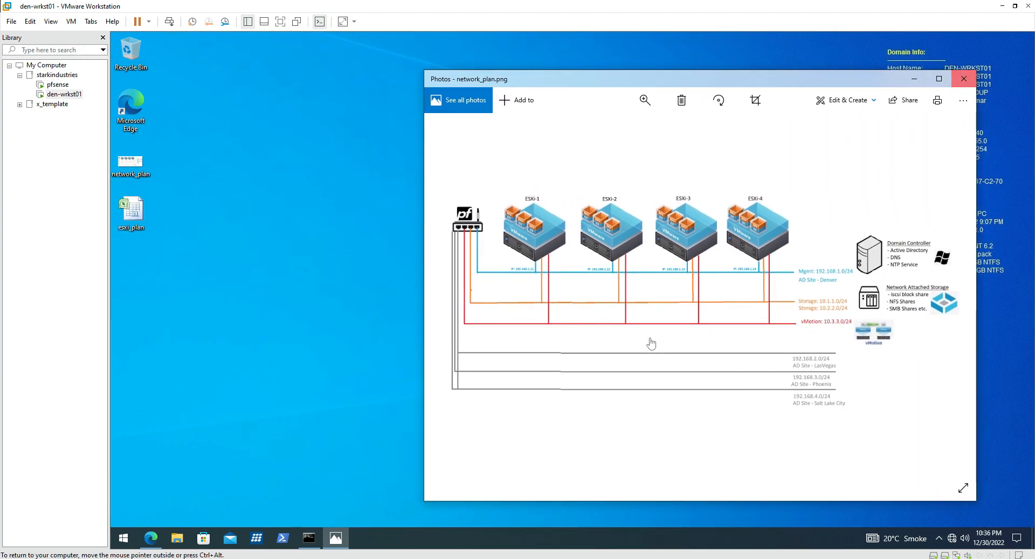
click(964, 78)
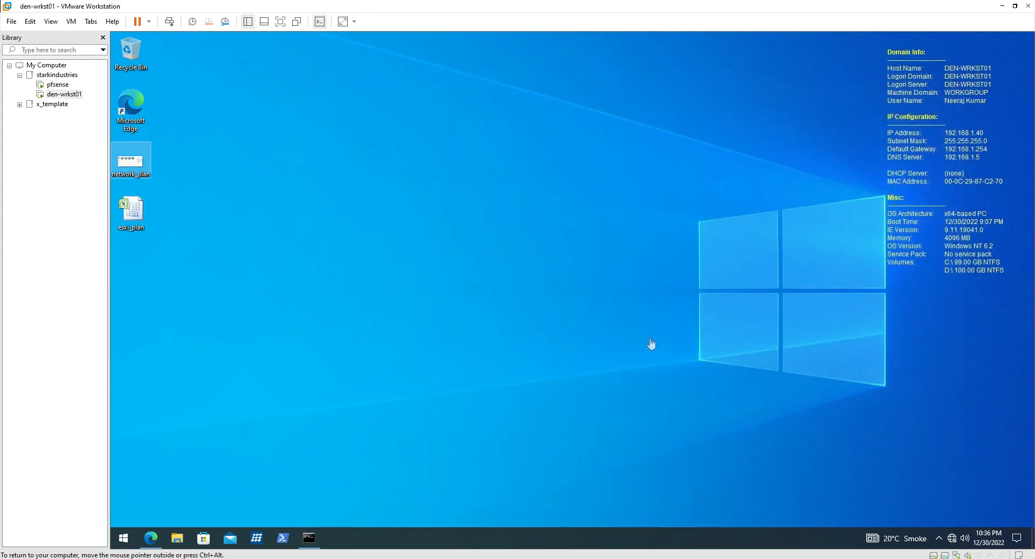
Start a custom new virtual machine with Workstation 17.x hardware compatibility.
click(12, 23)
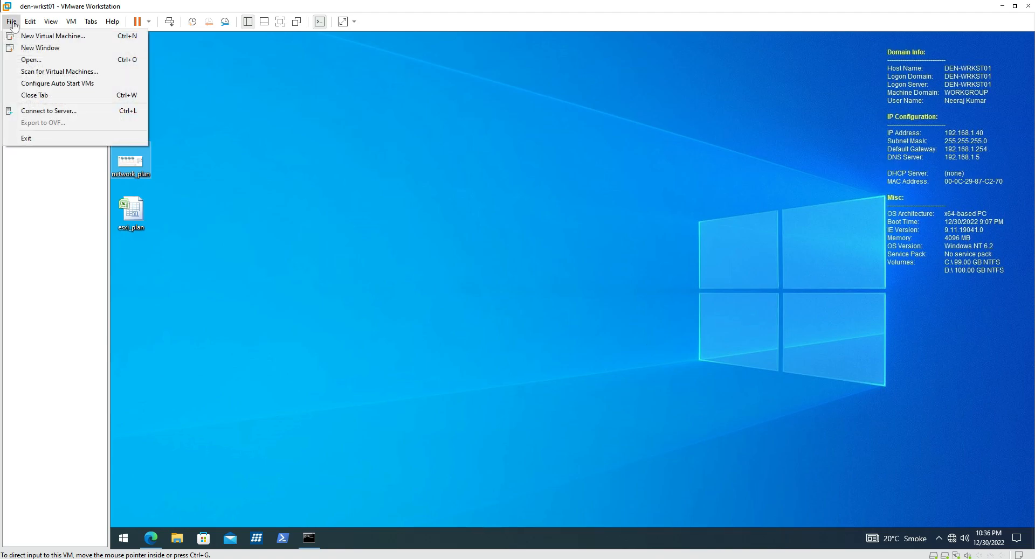
click(18, 35)
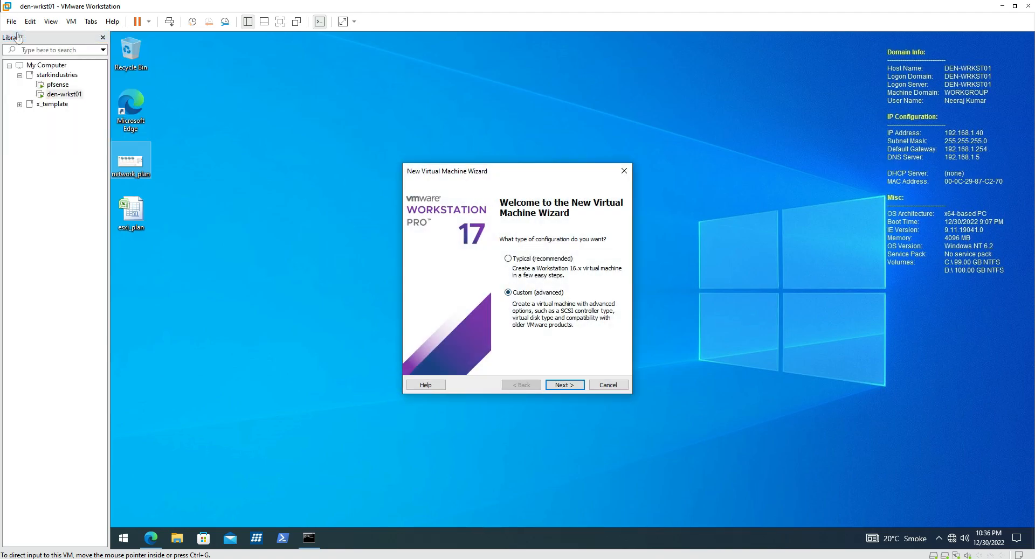
click(569, 386)
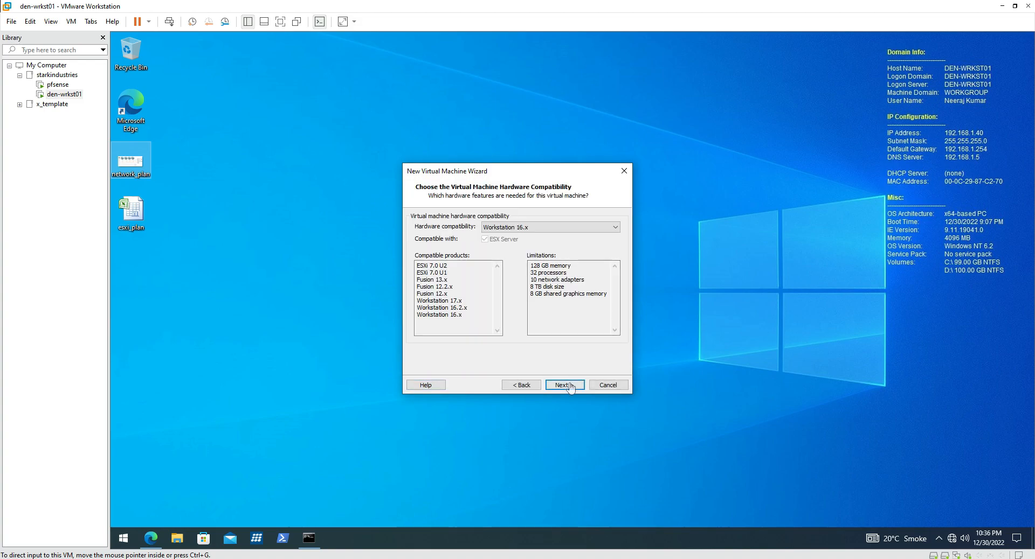
click(583, 228)
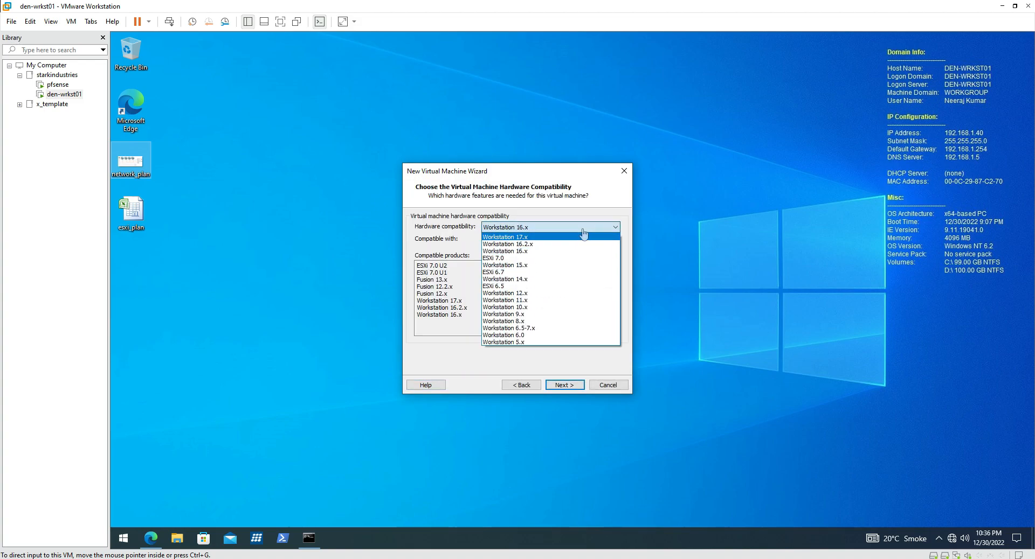
click(584, 236)
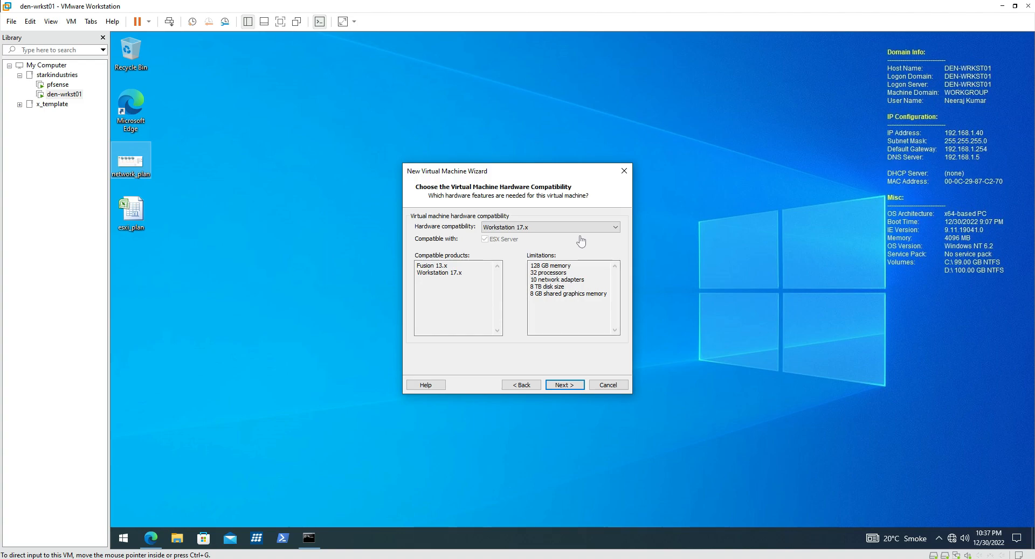
click(570, 387)
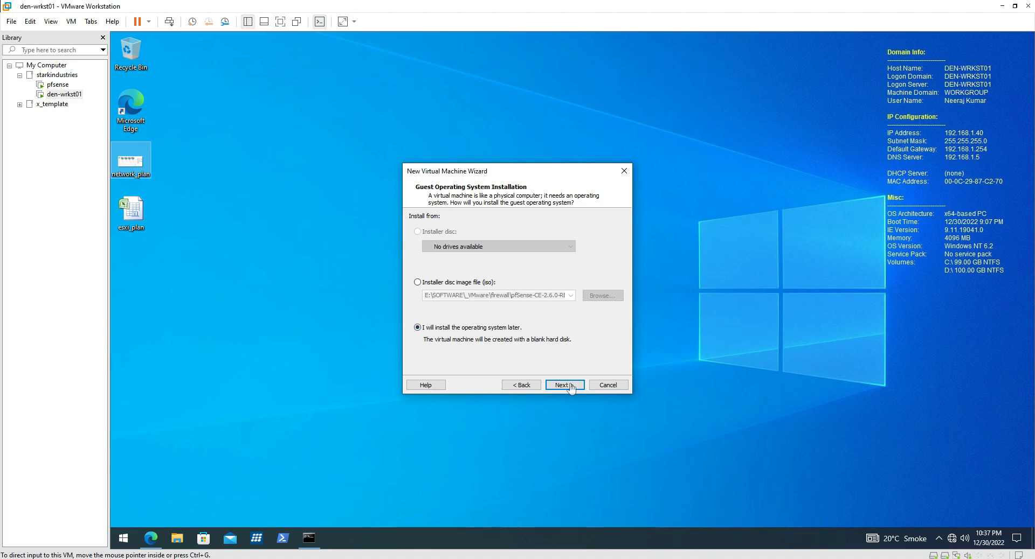
Choose to install the OS later, with Microsoft Windows / Windows Server 2012 as guest.
click(570, 386)
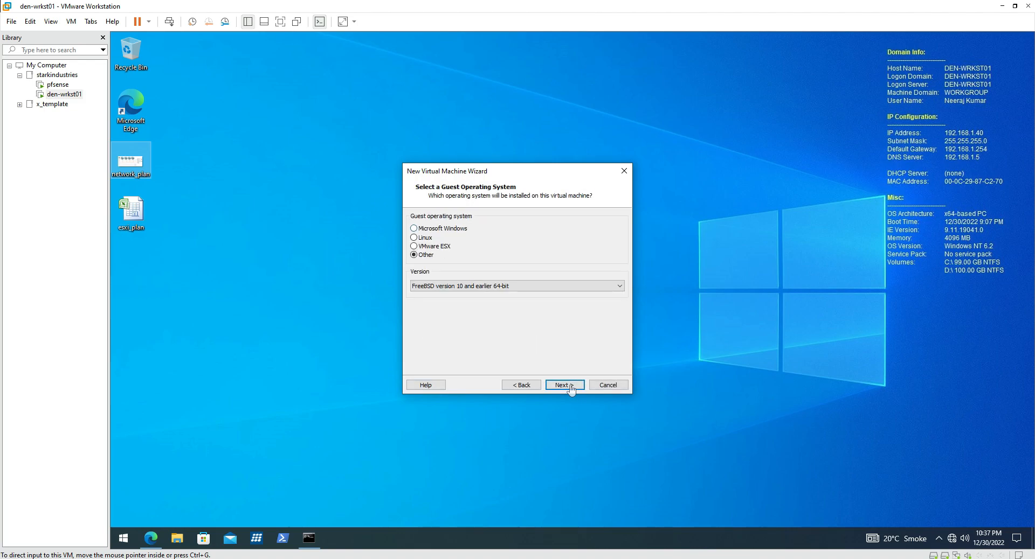
click(464, 229)
click(482, 287)
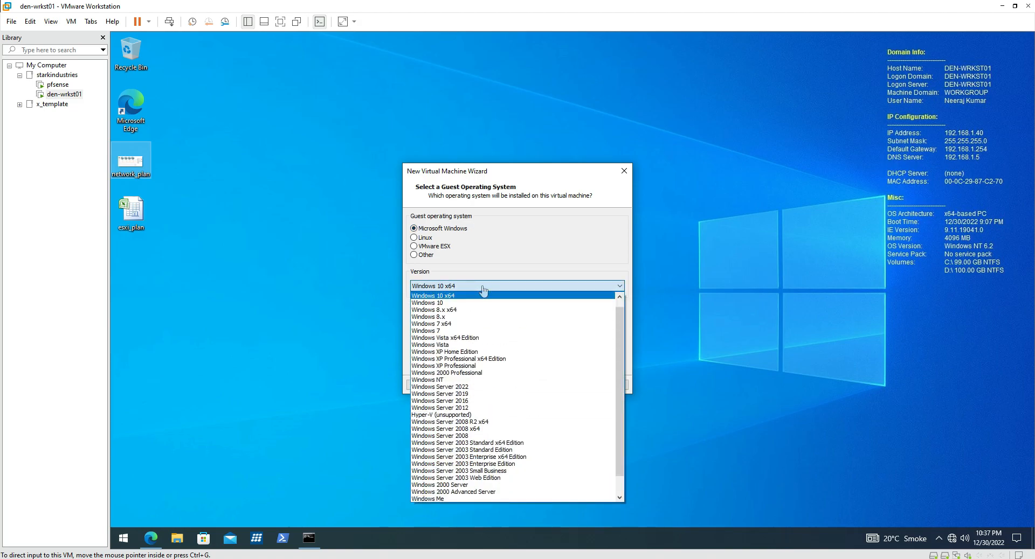
click(494, 408)
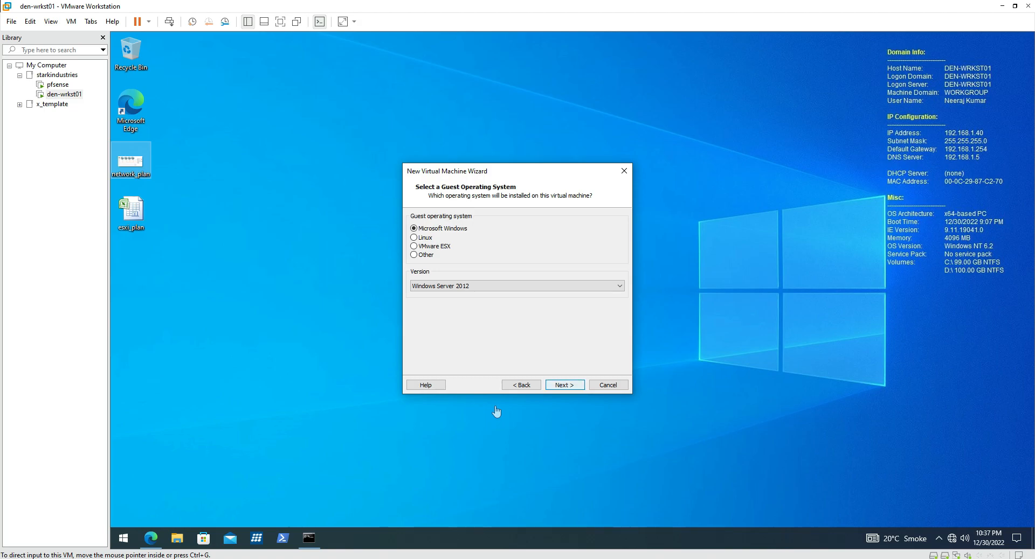
click(565, 386)
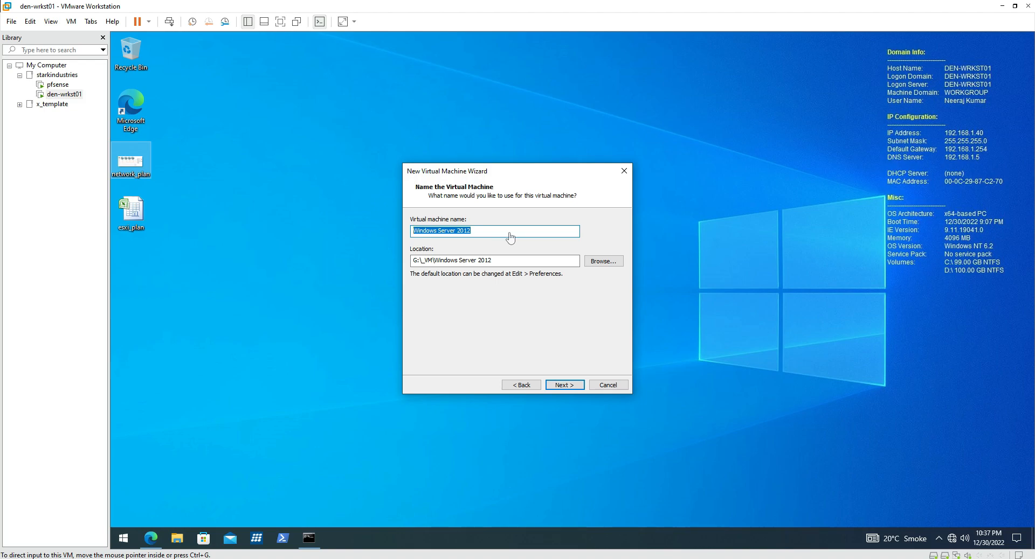
Enter den-dc05 as the virtual machine name, stored at G:\_VM\den-dc05.
text(den-)
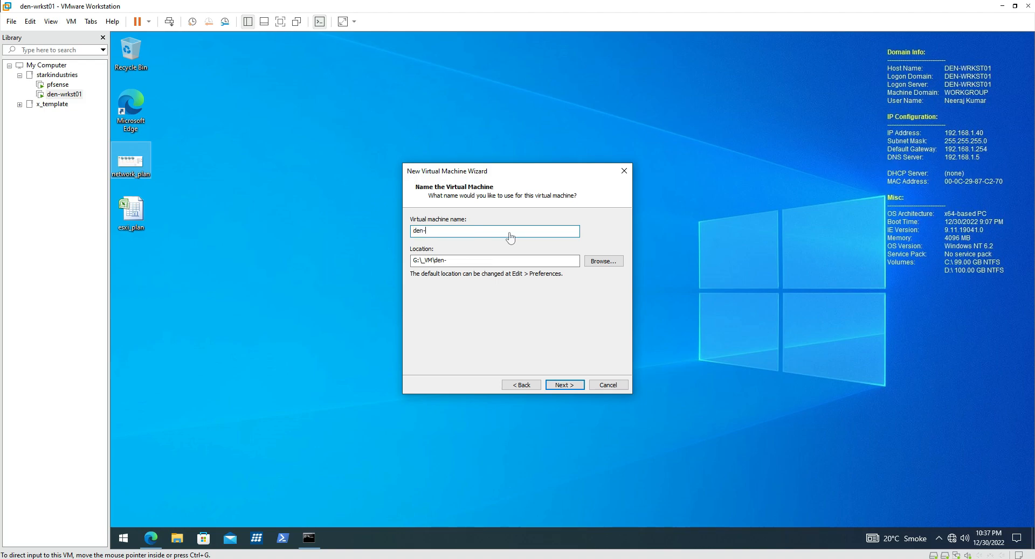
text(dc05)
click(566, 385)
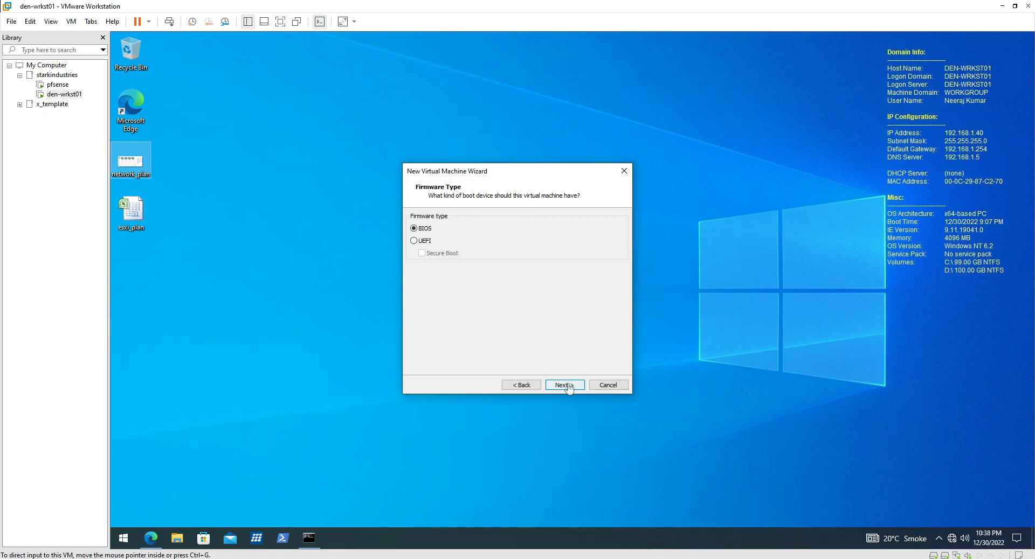
Accept BIOS firmware, one processor, 2048 MB memory and NAT networking.
click(566, 385)
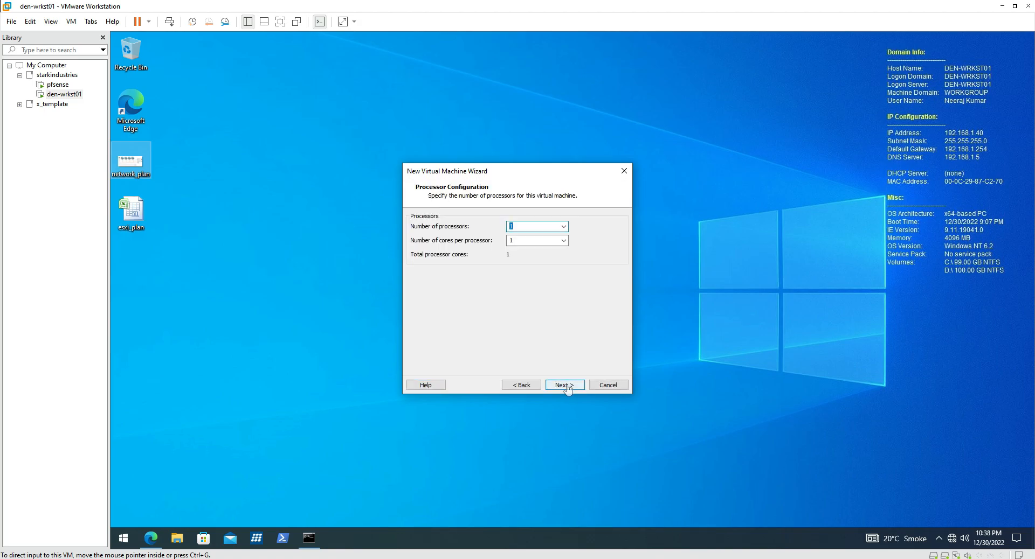
click(565, 386)
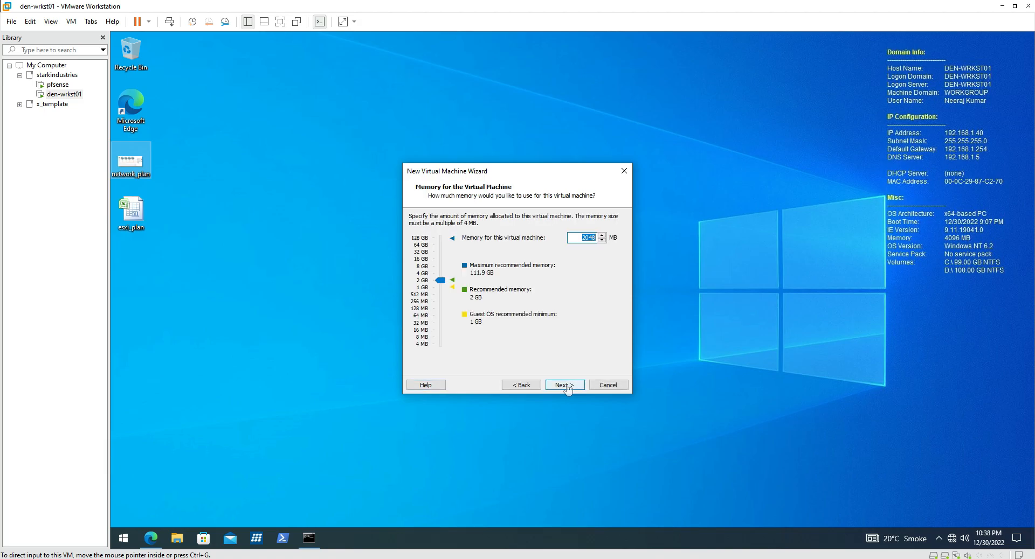
click(566, 385)
click(566, 385)
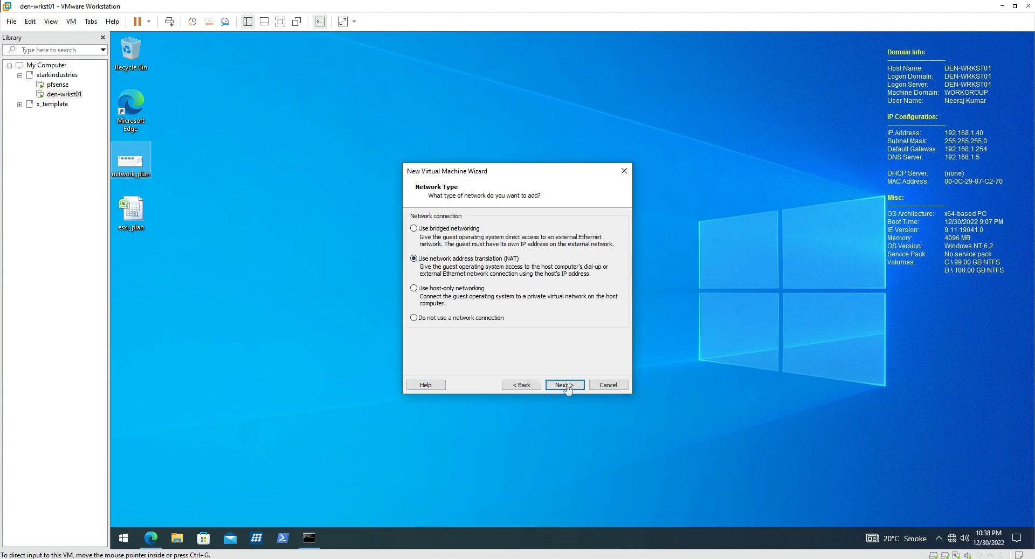
drag(416, 265, 525, 266)
click(564, 385)
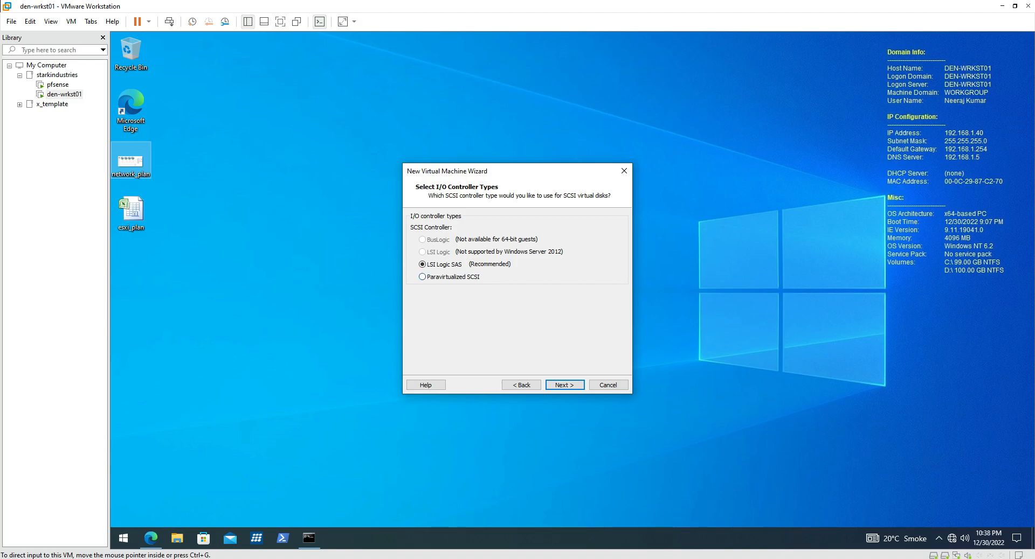
Keep the LSI Logic SAS controller and SCSI disk type, and create a new virtual disk.
click(564, 385)
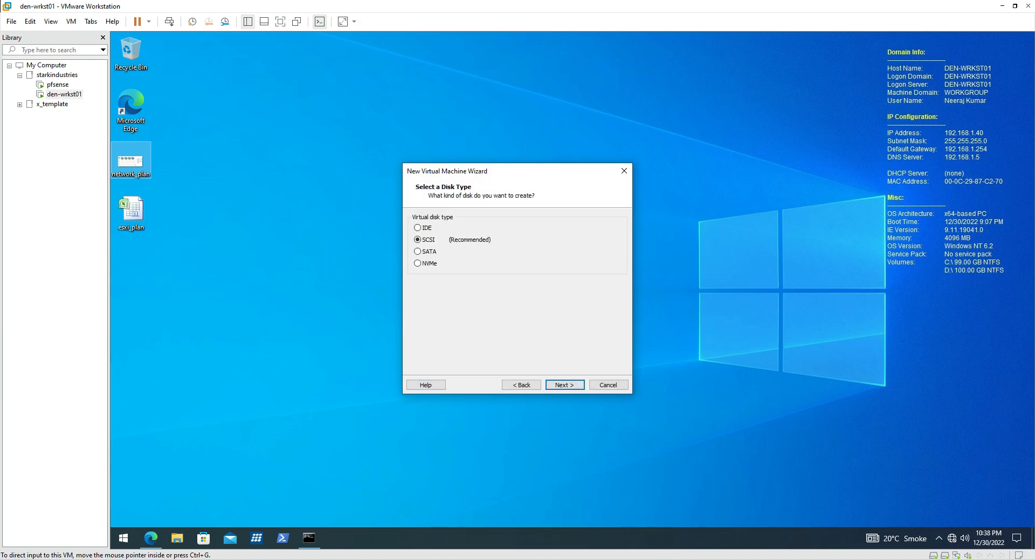
click(564, 385)
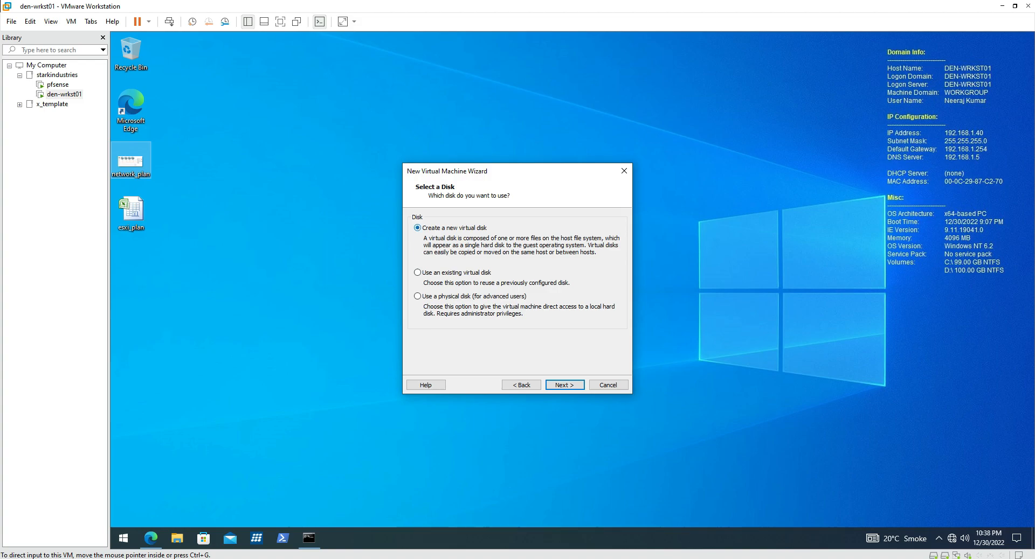
click(564, 385)
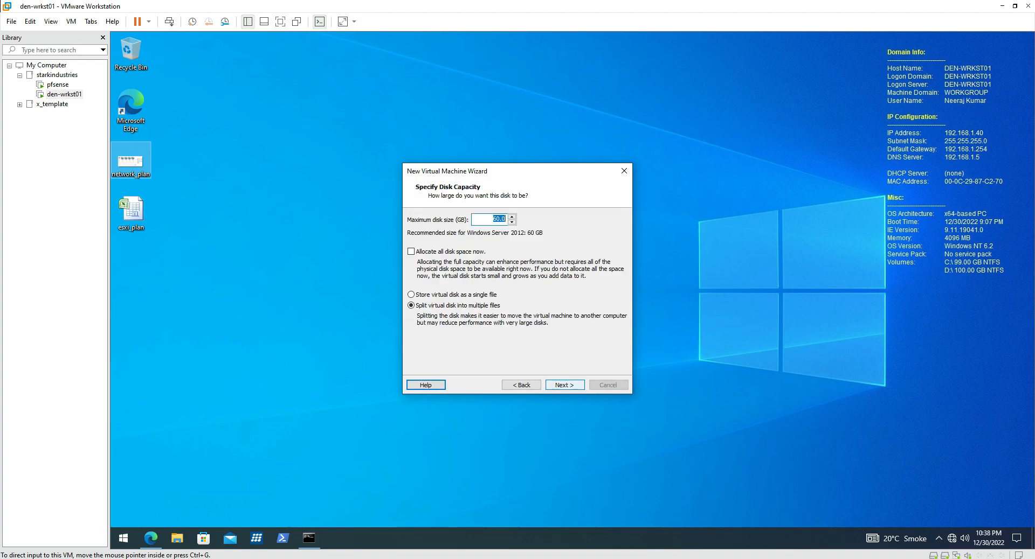
Size the disk at 100 GB stored as a single file and finish creating den-dc05.
text(100)
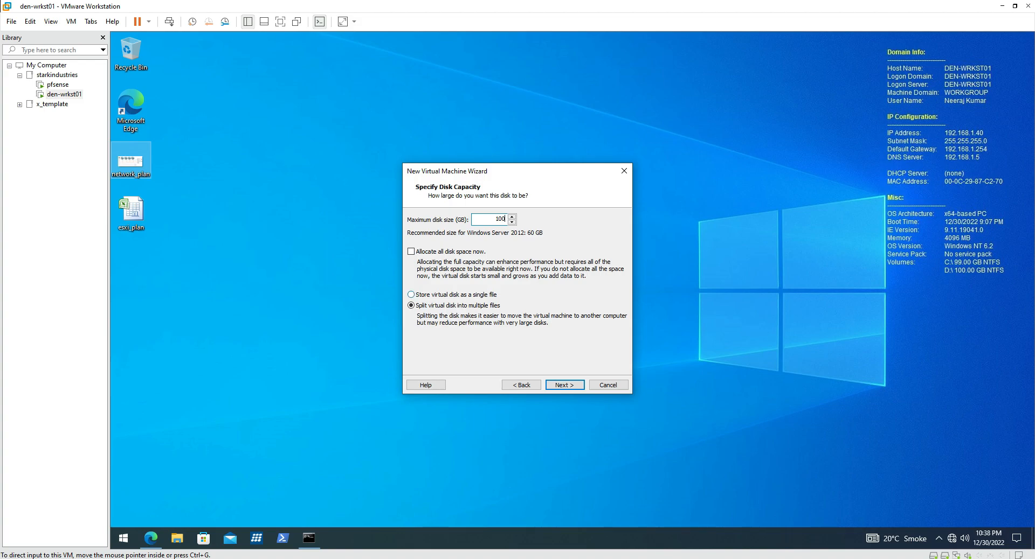
click(452, 295)
key(Return)
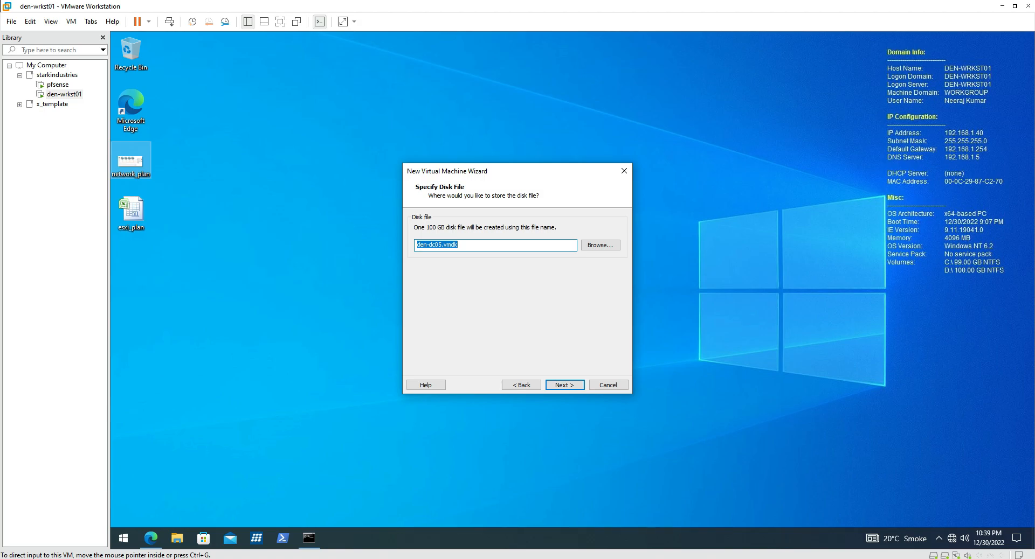
key(Return)
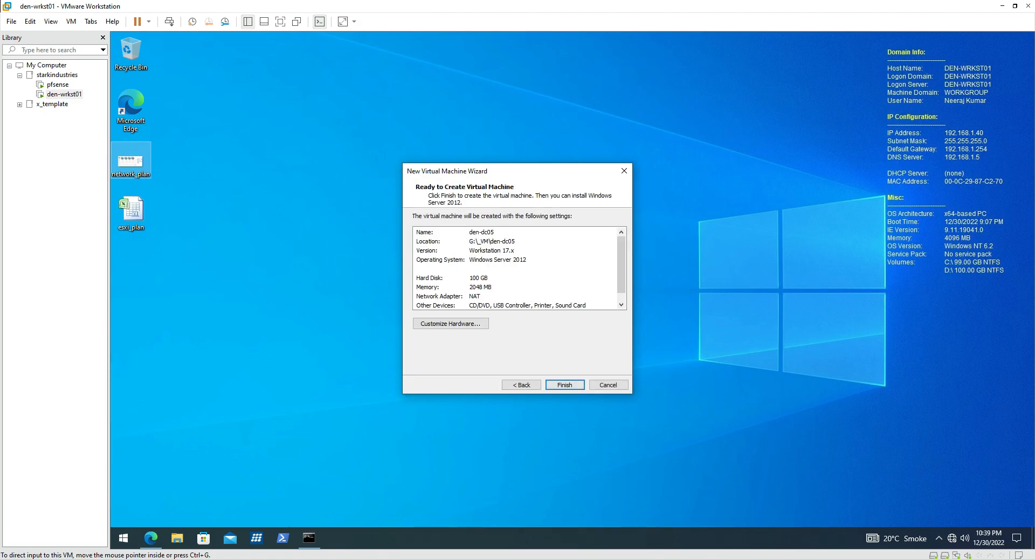
key(Return)
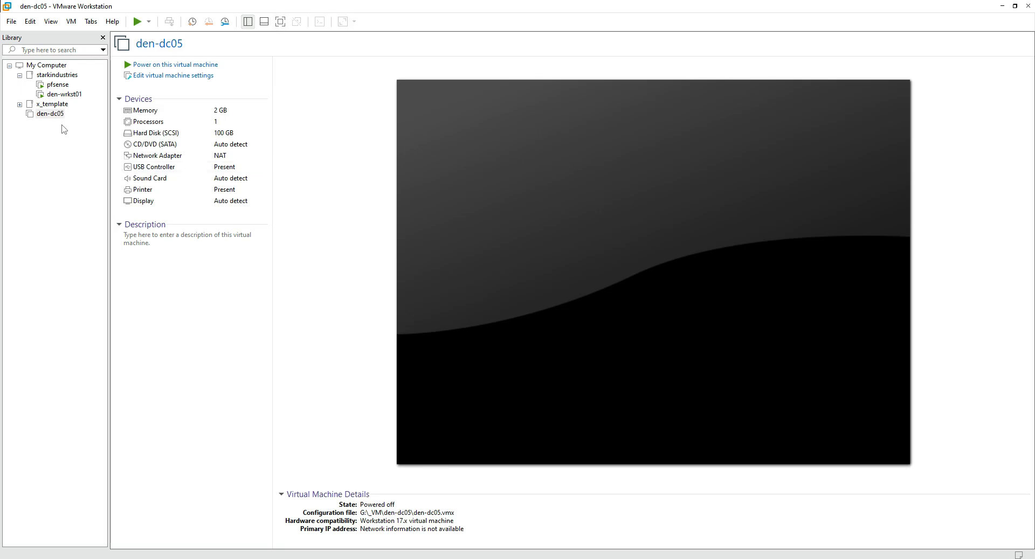
Move den-dc05 into starkindustries and put its adapter on the 0_Mgmt_192.168.1.x LAN segment.
drag(62, 119, 84, 91)
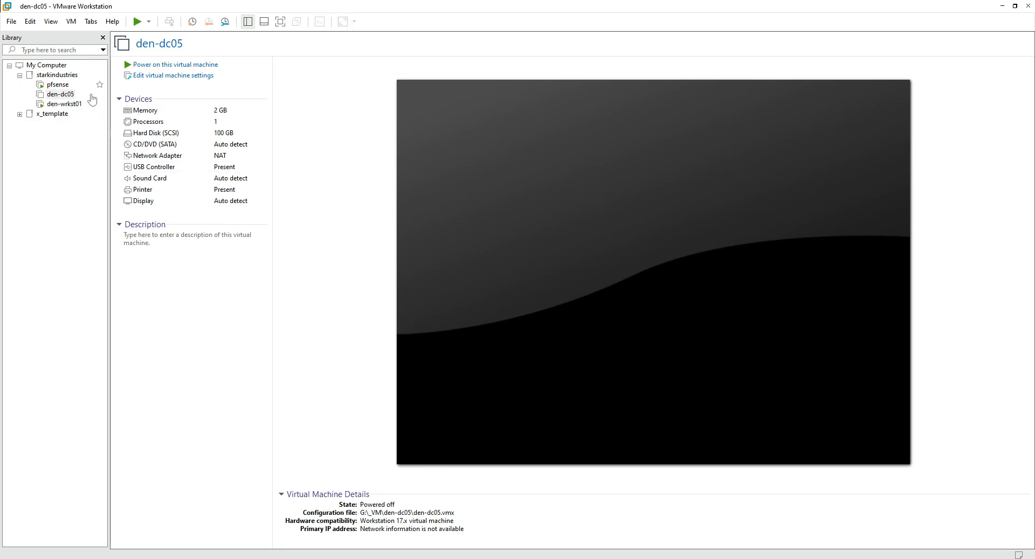
click(198, 76)
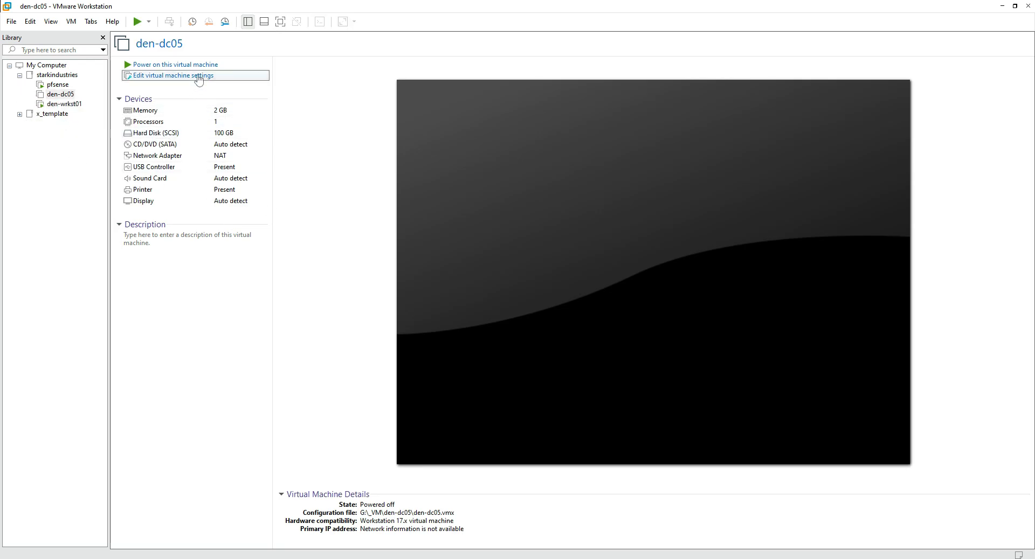
click(407, 173)
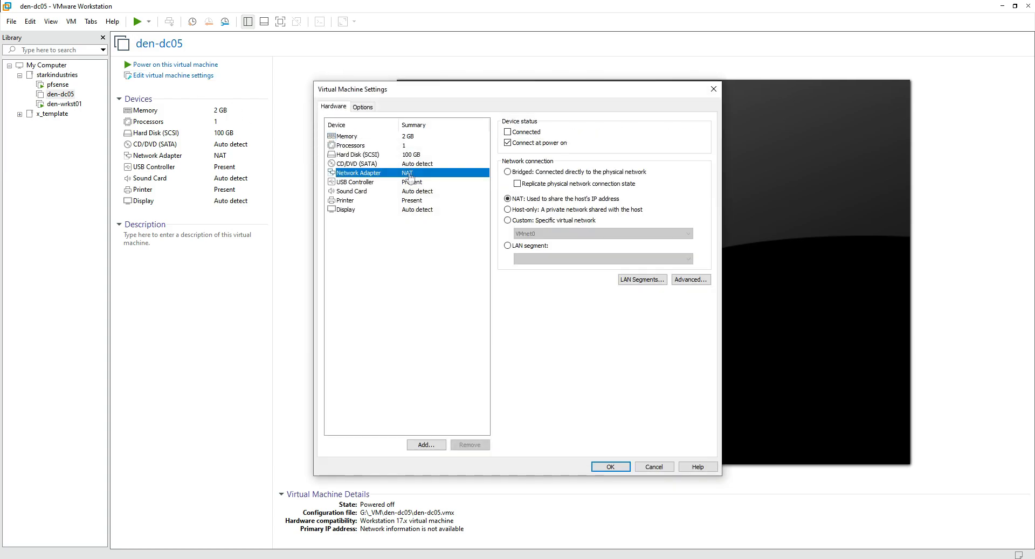
click(537, 247)
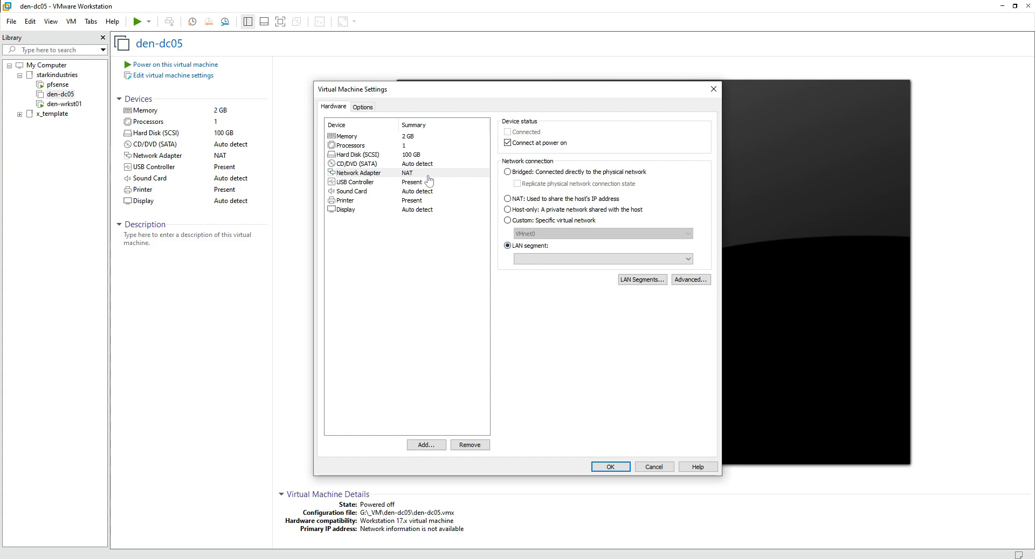
click(555, 268)
click(620, 470)
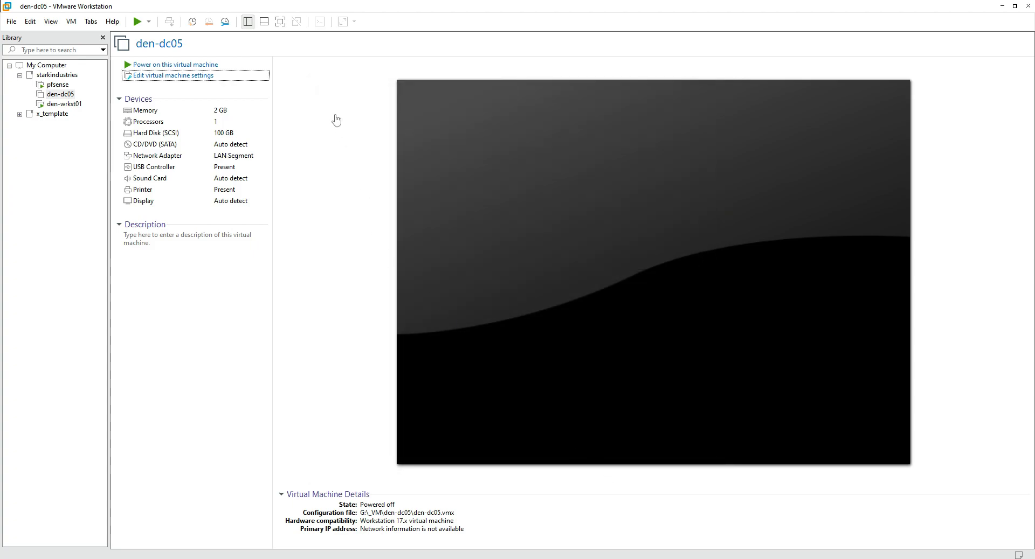
Switch den-dc05's CD/DVD drive to use an ISO image and browse the STORAGE_01 (E:) drive.
click(238, 76)
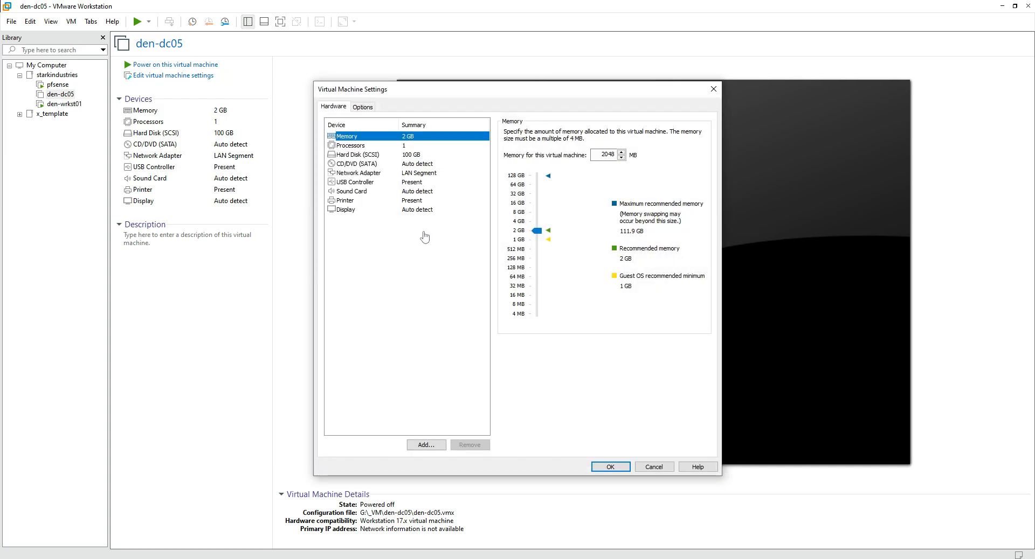
click(370, 165)
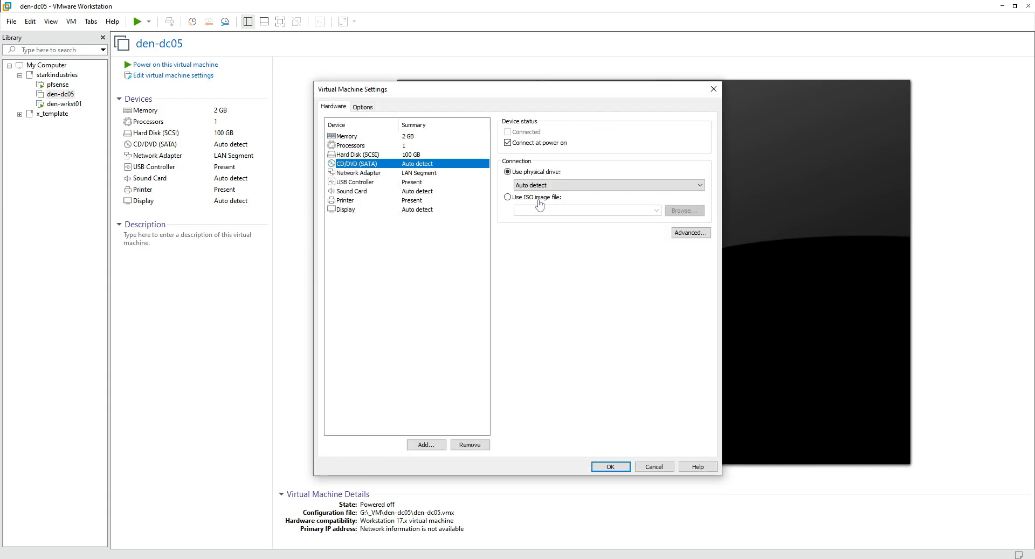
click(538, 198)
click(678, 213)
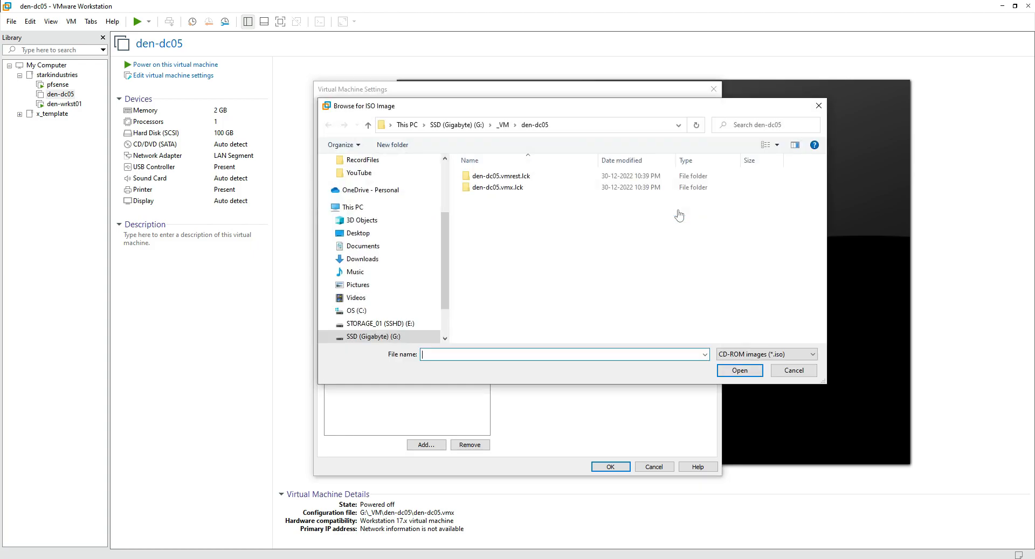
click(422, 325)
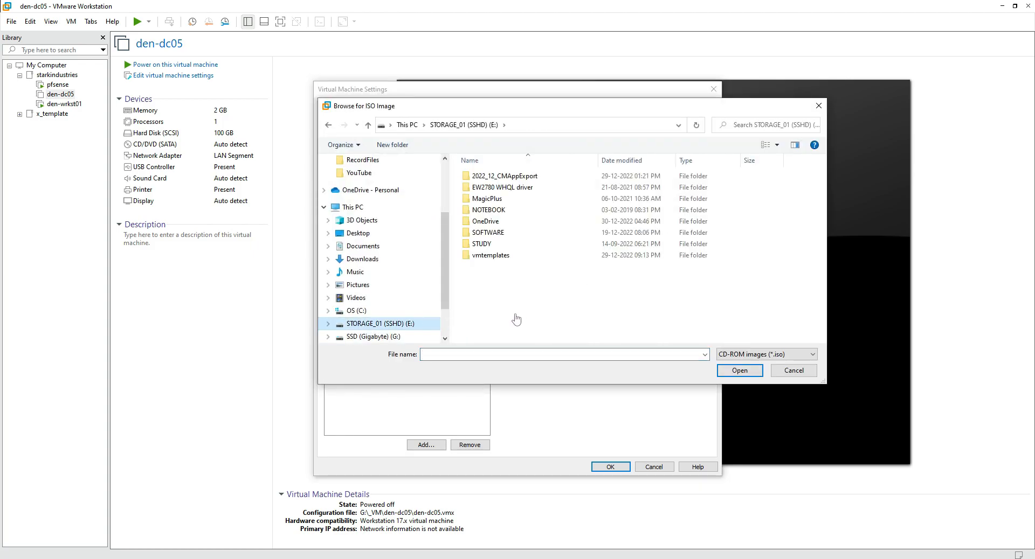
Select MSDN_en_windows_server_2012_r2_x64_dvd_2707946.iso from SOFTWARE\_Microsoft\Operating System\Servers\2012_Windows_Servers and save.
double_click(518, 237)
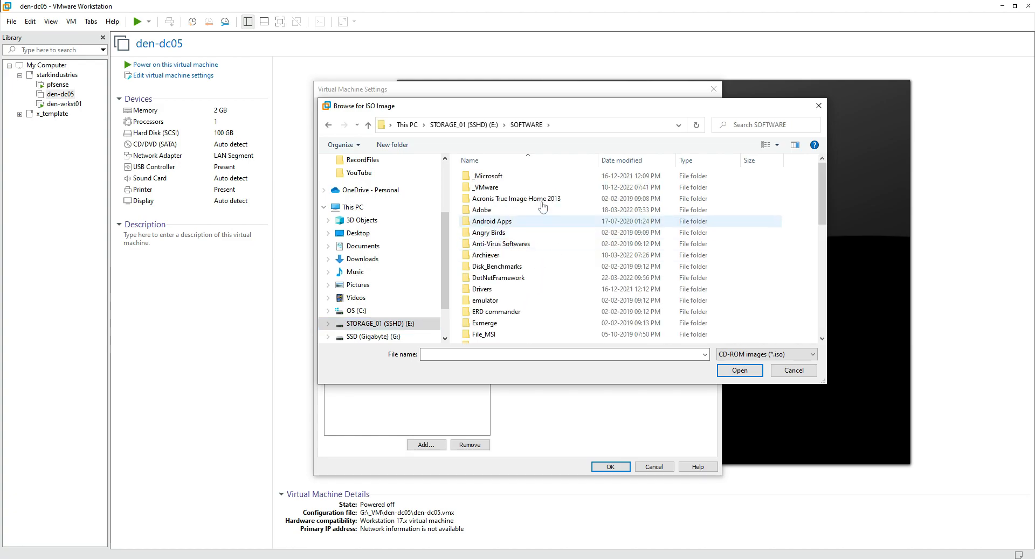
double_click(519, 182)
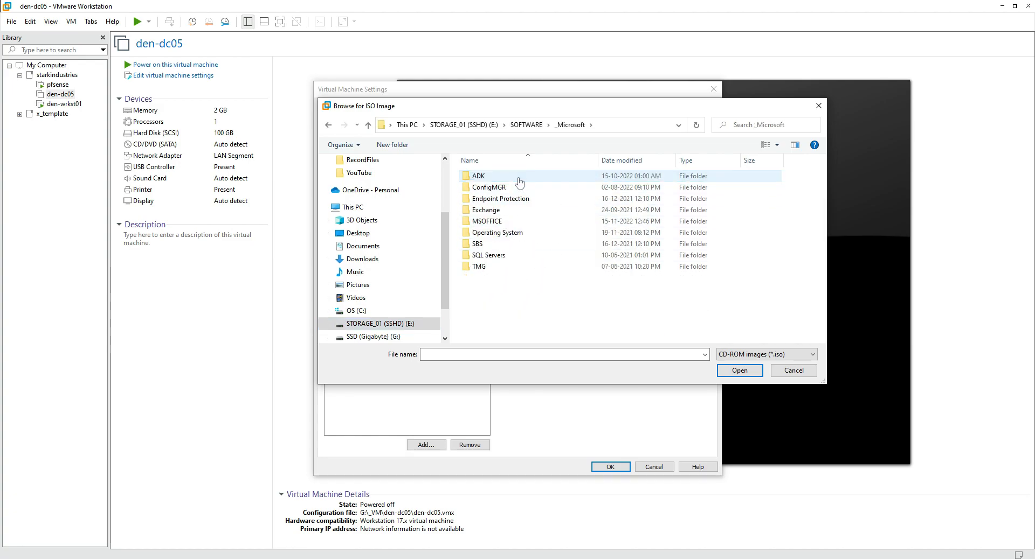
double_click(519, 222)
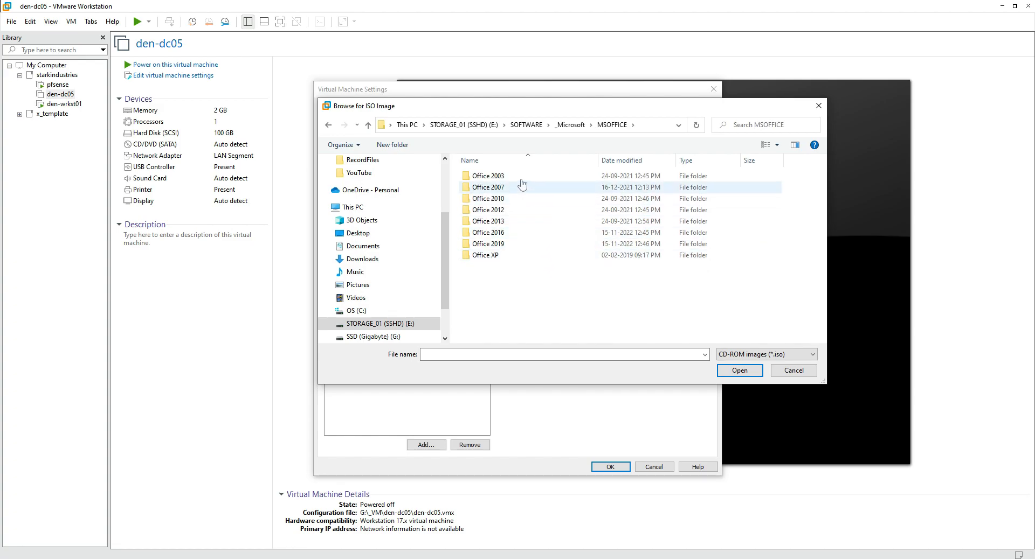
click(562, 128)
click(531, 238)
double_click(531, 238)
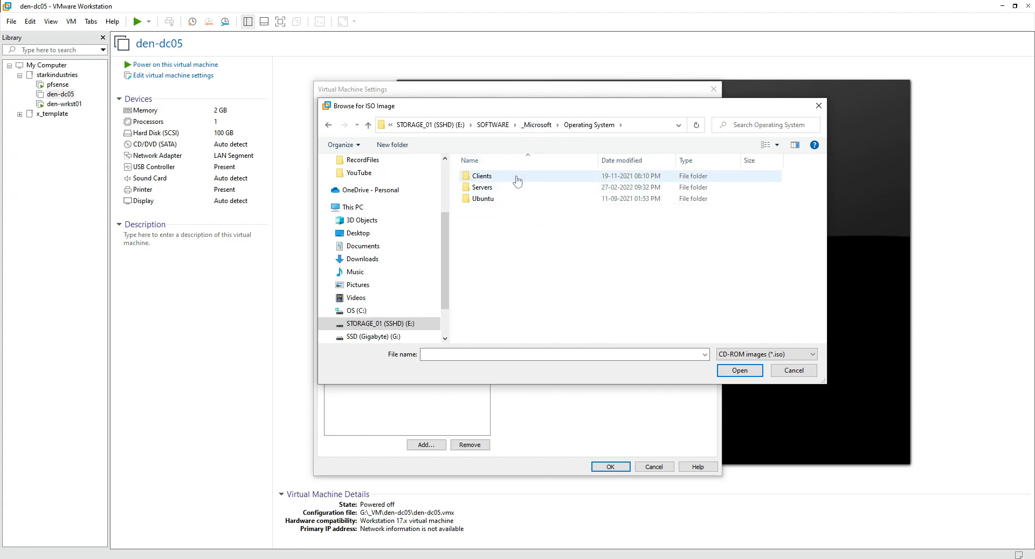
double_click(515, 189)
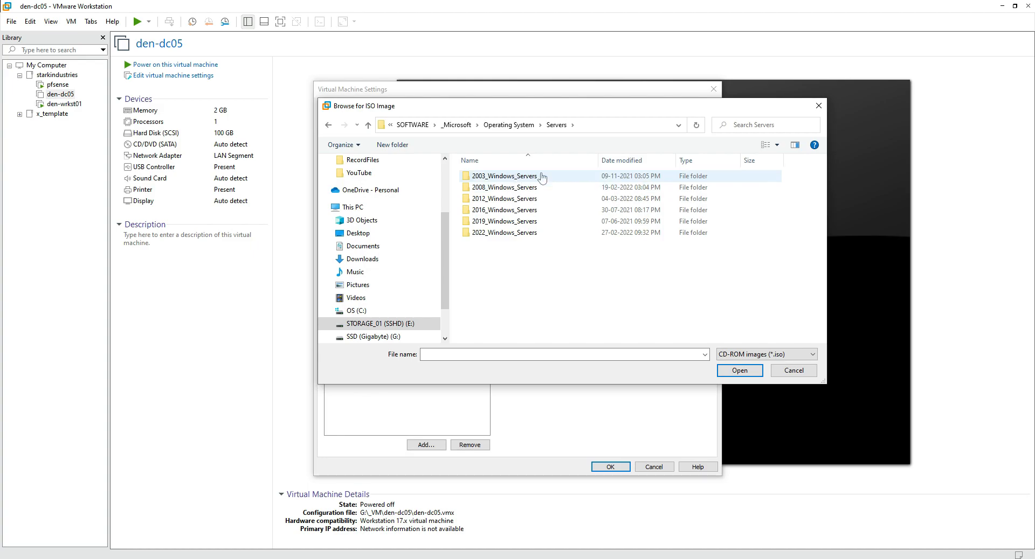
double_click(563, 199)
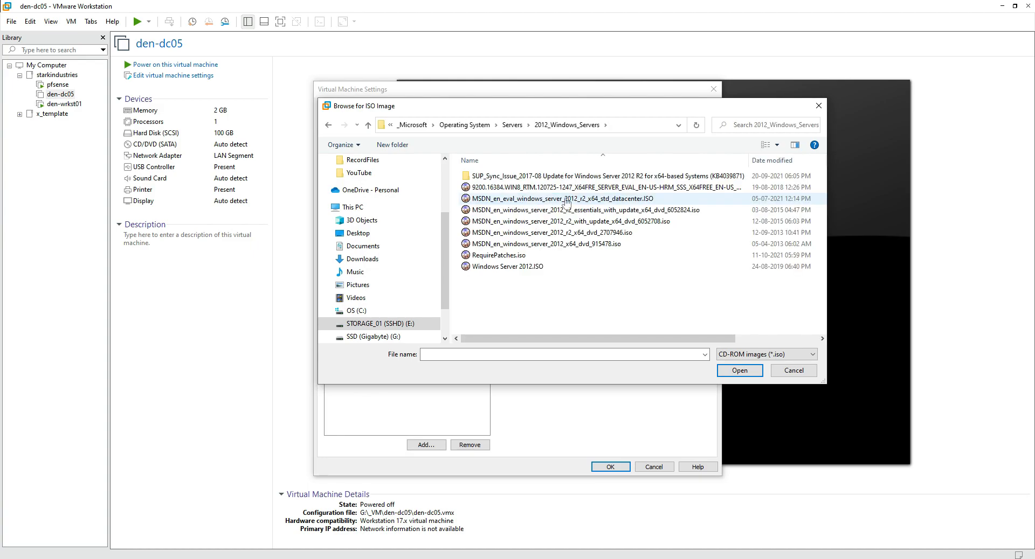
click(571, 250)
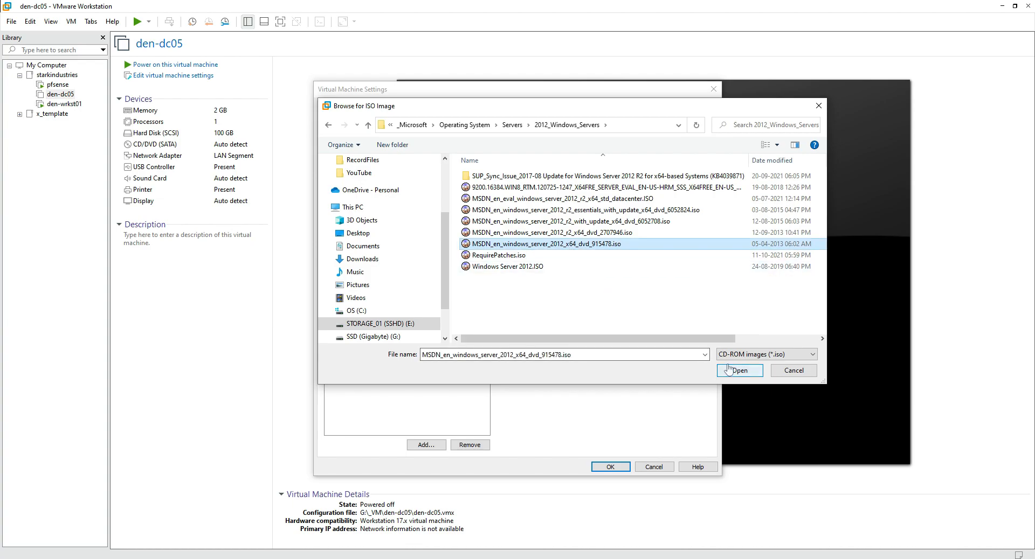
click(592, 234)
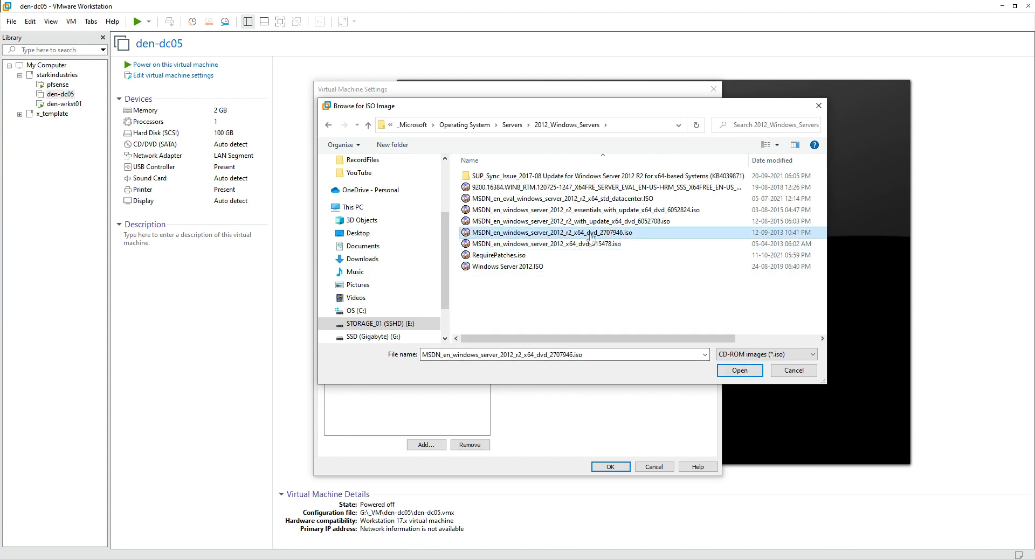
click(727, 371)
click(609, 467)
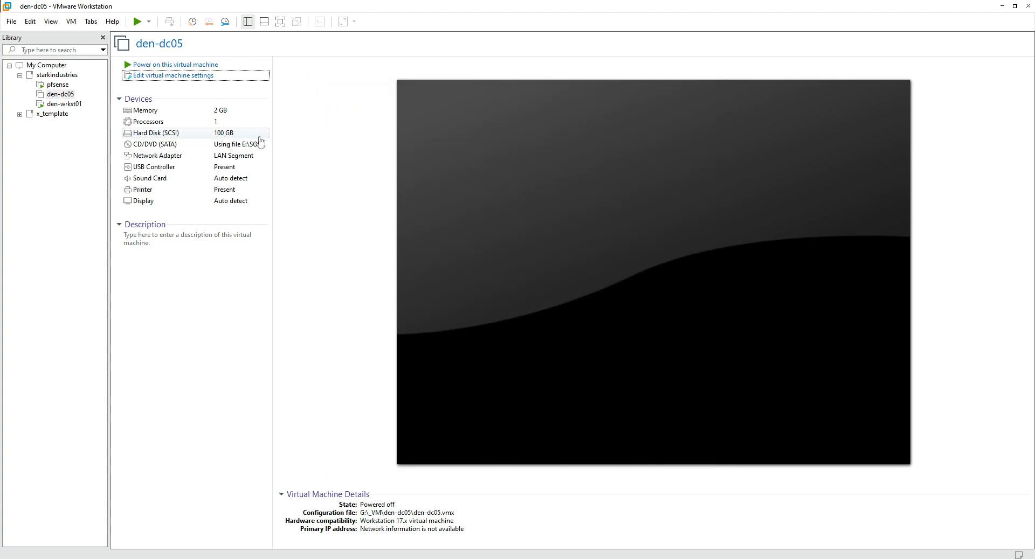
Power on den-dc05, accept default language settings and start the Windows Server installation.
click(219, 65)
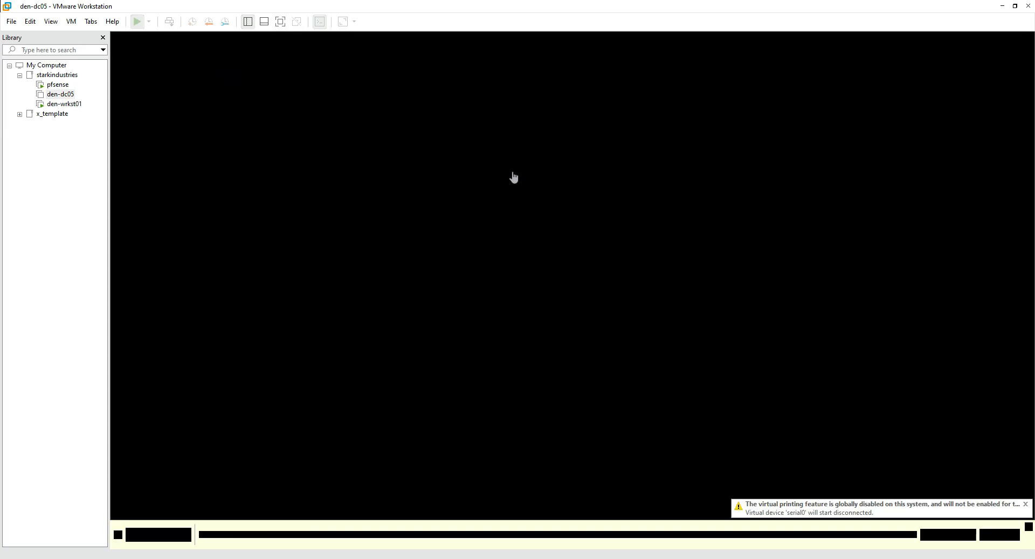
click(1028, 527)
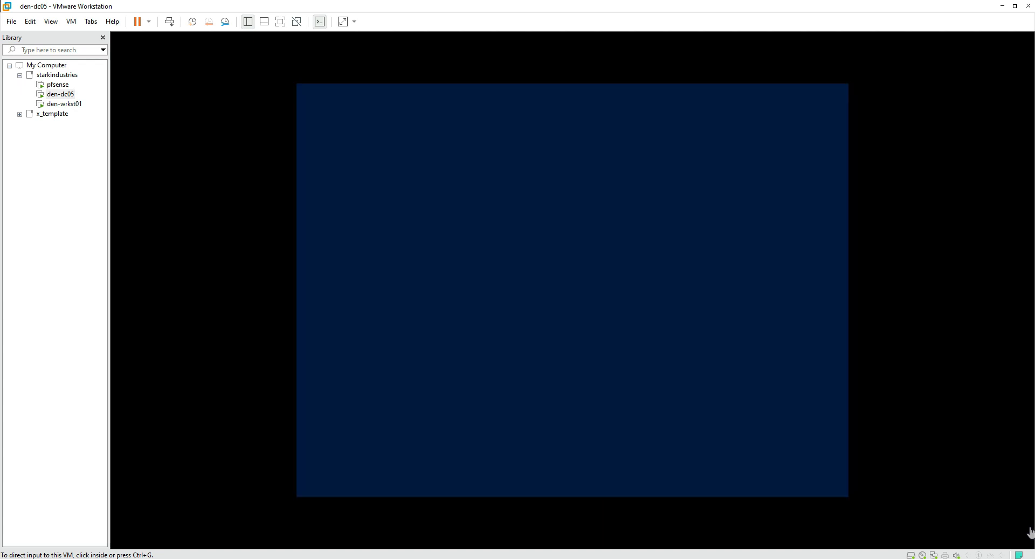
click(620, 397)
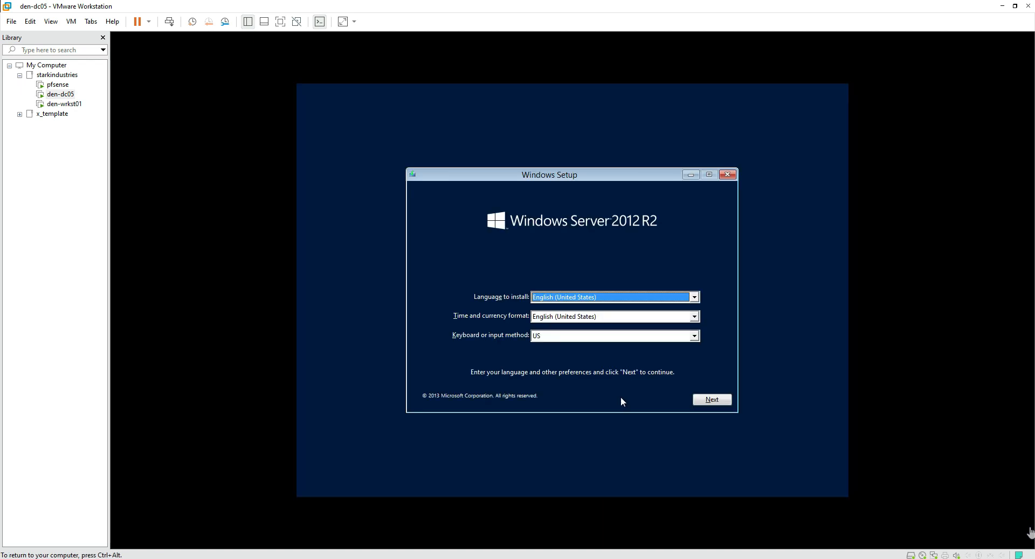
click(711, 400)
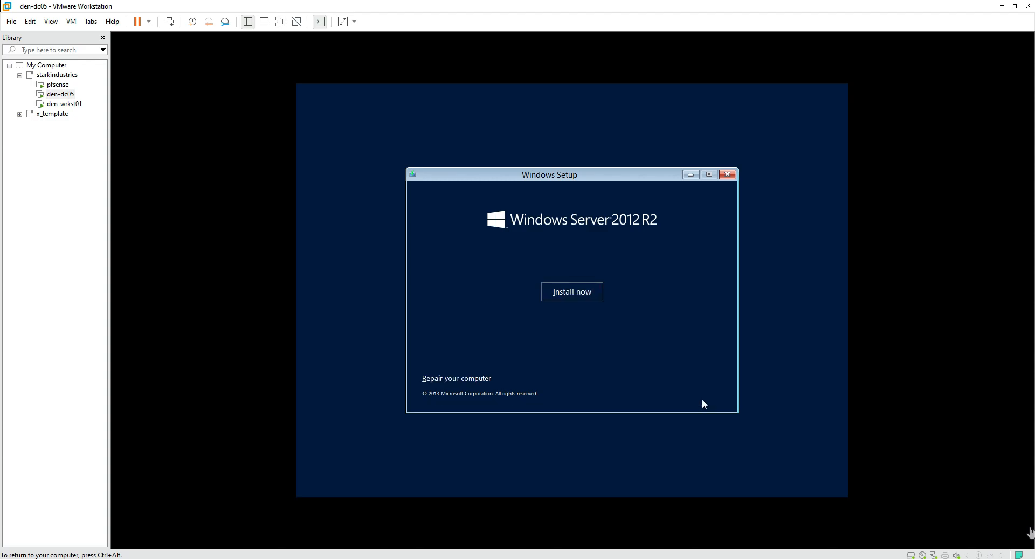
click(585, 296)
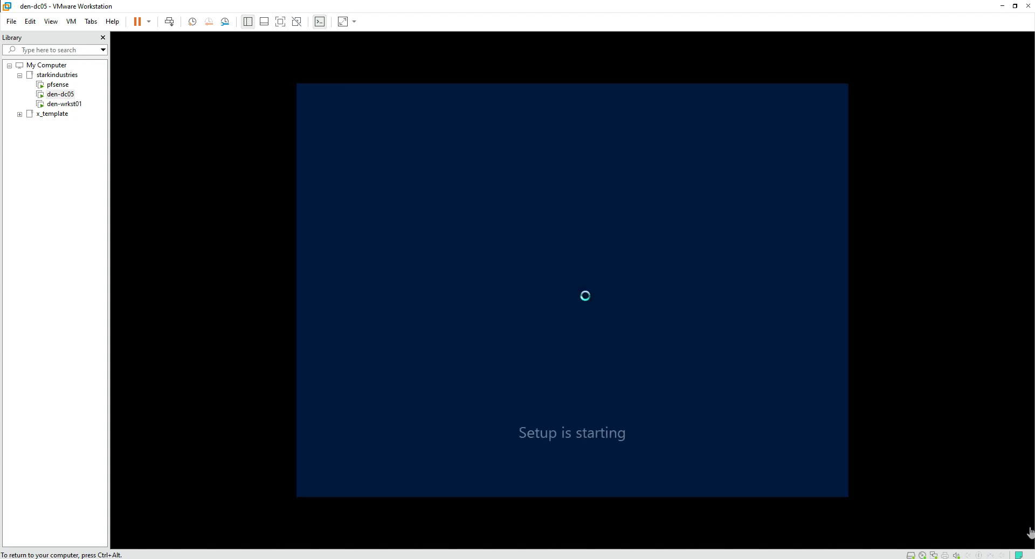
key(ctrl+alt)
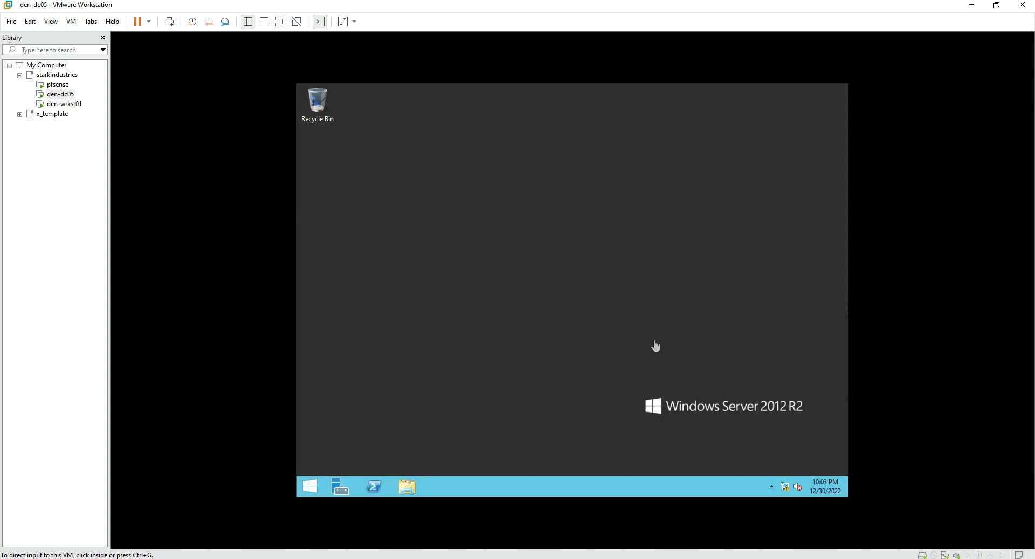
Choose Install VMware Tools from the VM menu for den-dc05.
click(635, 314)
key(ctrl+alt)
click(72, 21)
key(Up)
key(Up)
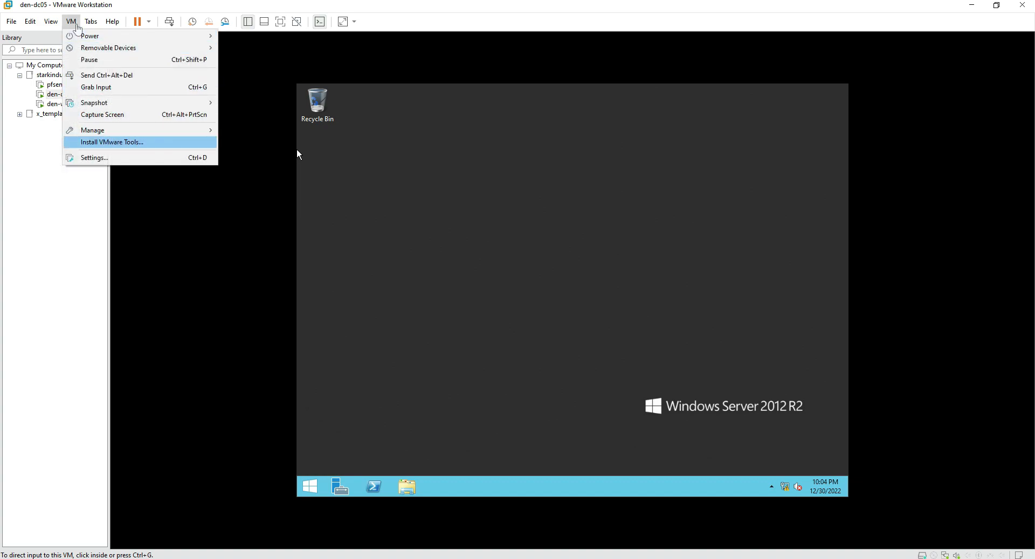
key(Return)
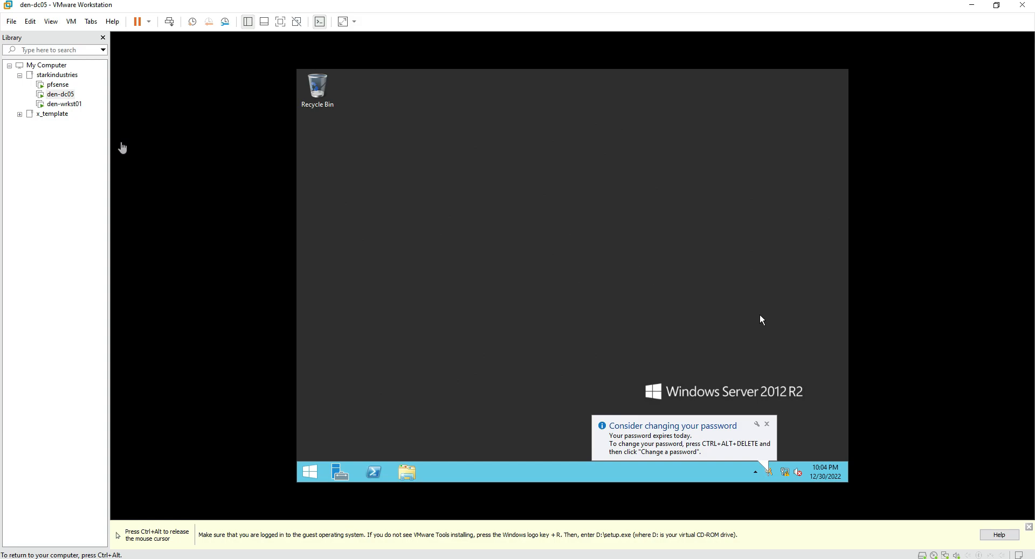
Run the VMware Tools installer from the guest's DVD drive, finish setup and restart.
click(415, 471)
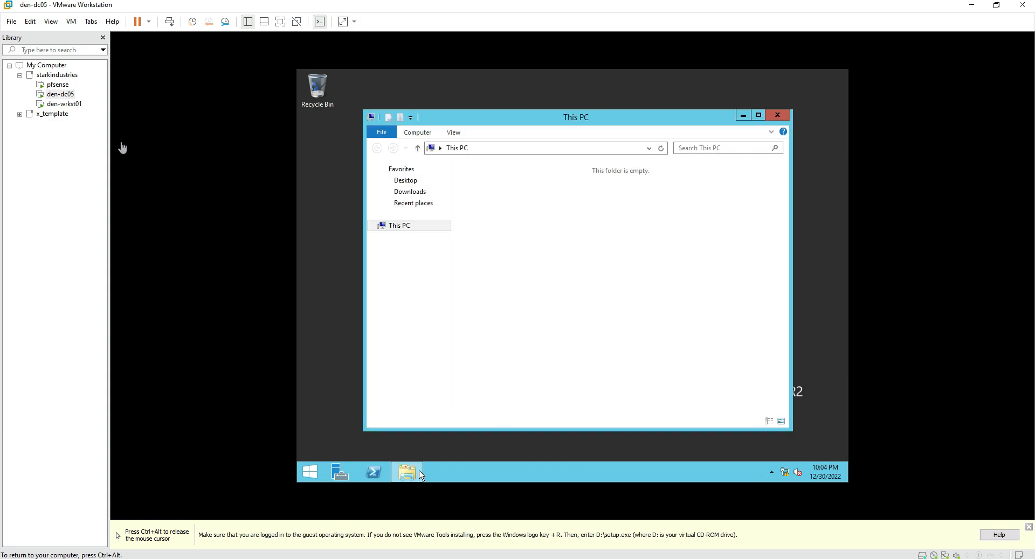
double_click(631, 306)
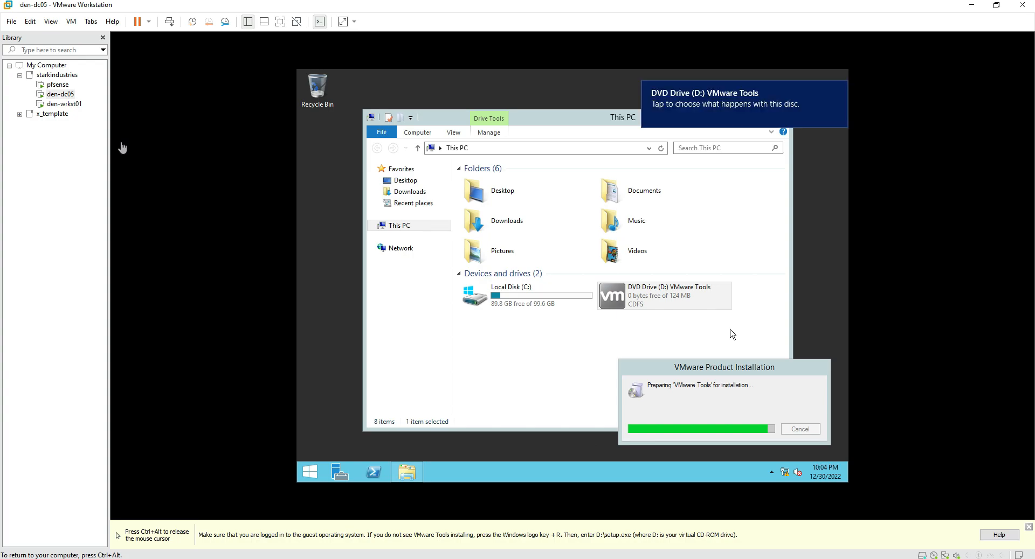
key(ctrl+alt)
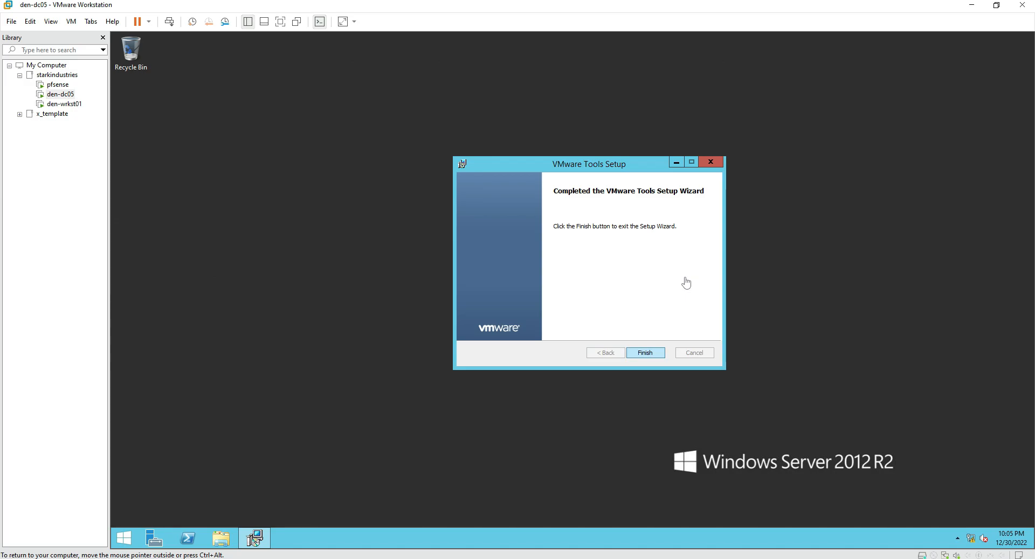
key(Return)
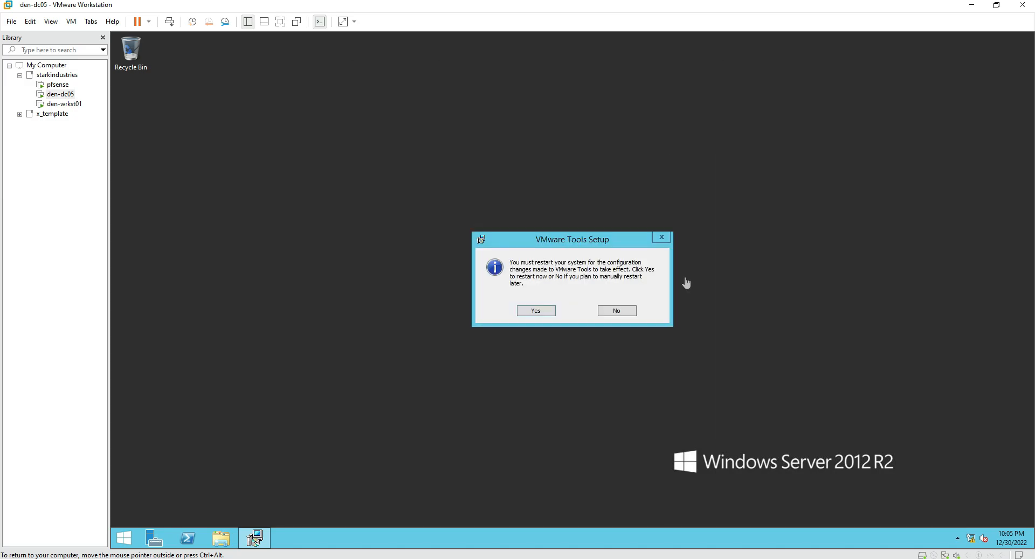
key(Return)
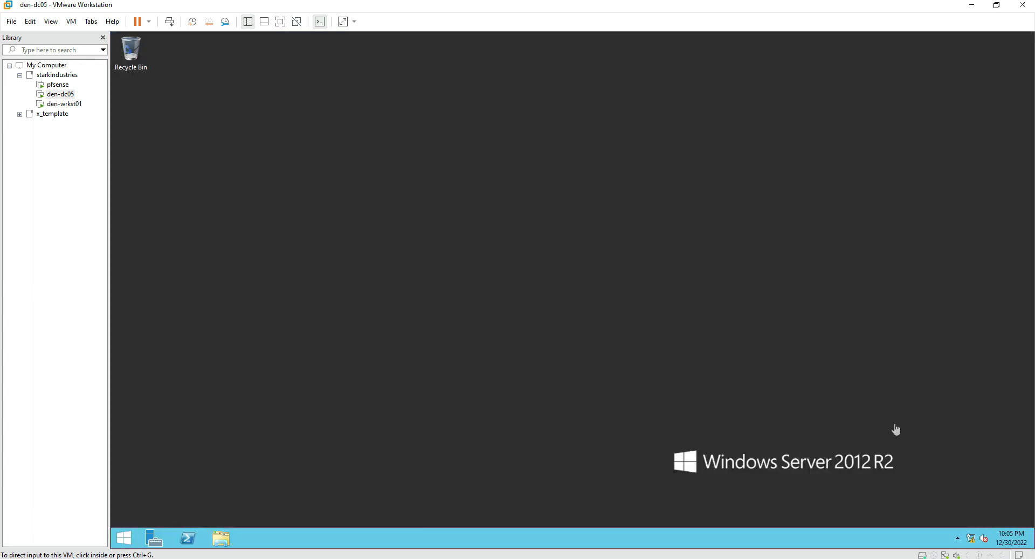
click(805, 350)
From the taskbar clock's date and time settings, select (UTC+05:30) Chennai, Kolkata, Mumbai, New Delhi.
click(1011, 538)
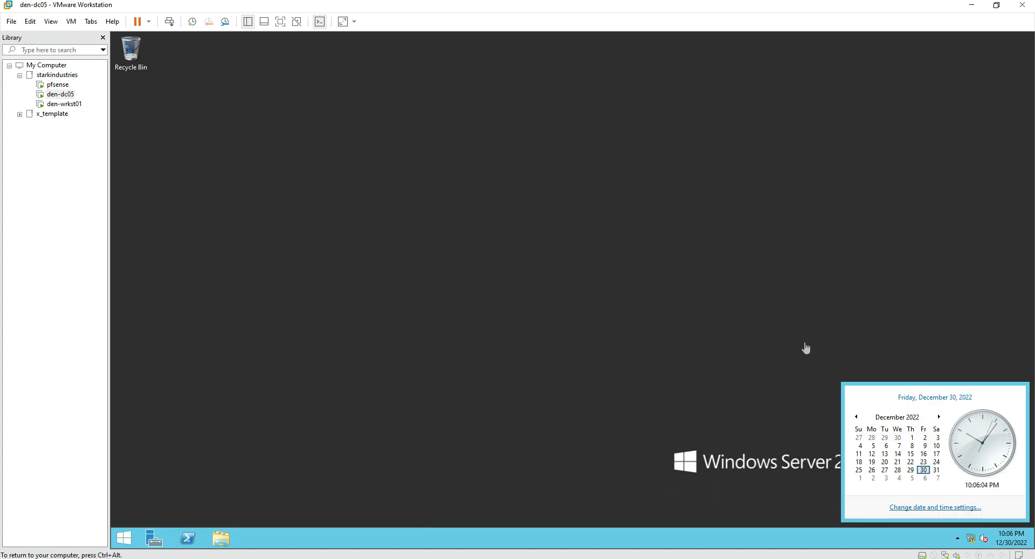
click(935, 507)
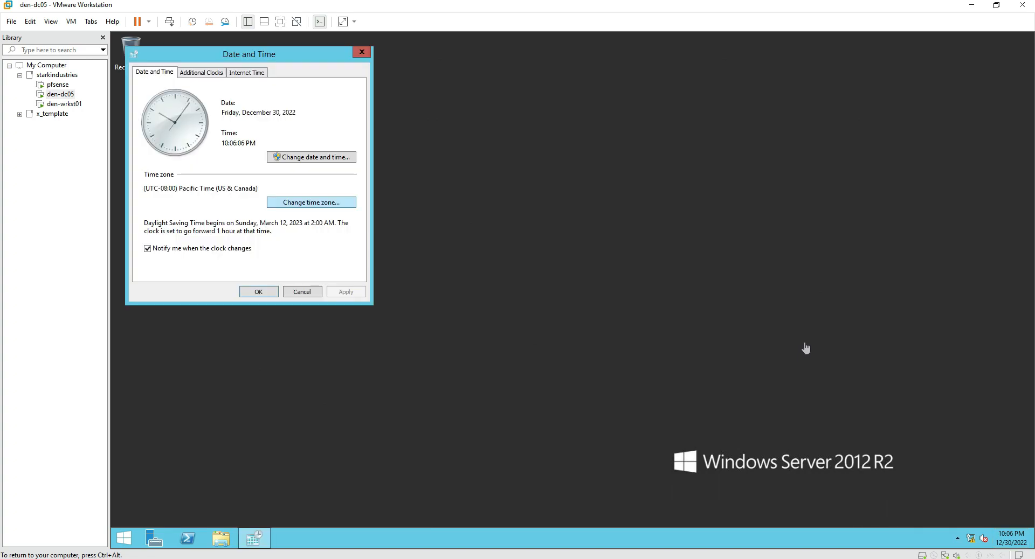
click(311, 202)
click(248, 117)
scroll(242, 243, down, 2)
scroll(242, 242, down, 10)
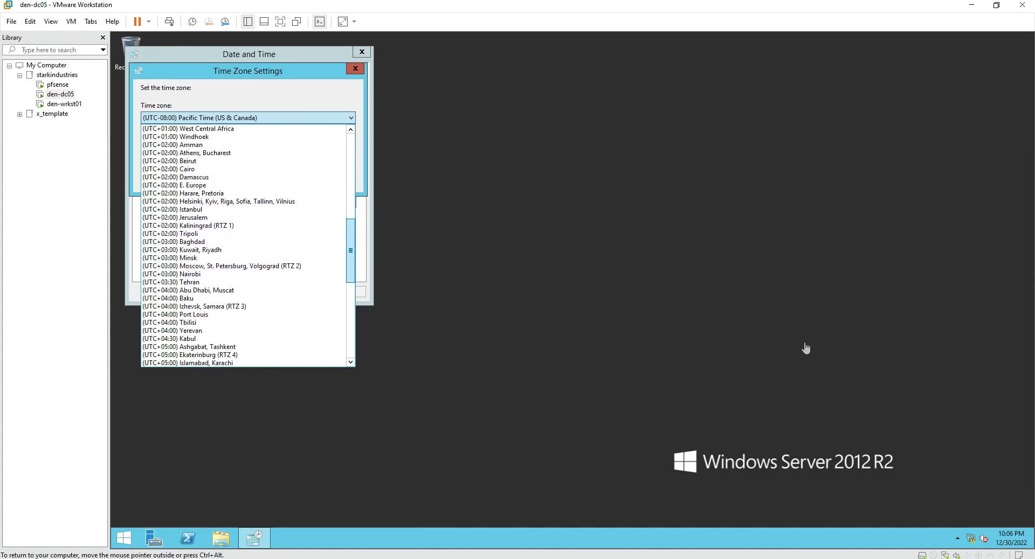
scroll(243, 291, down, 3)
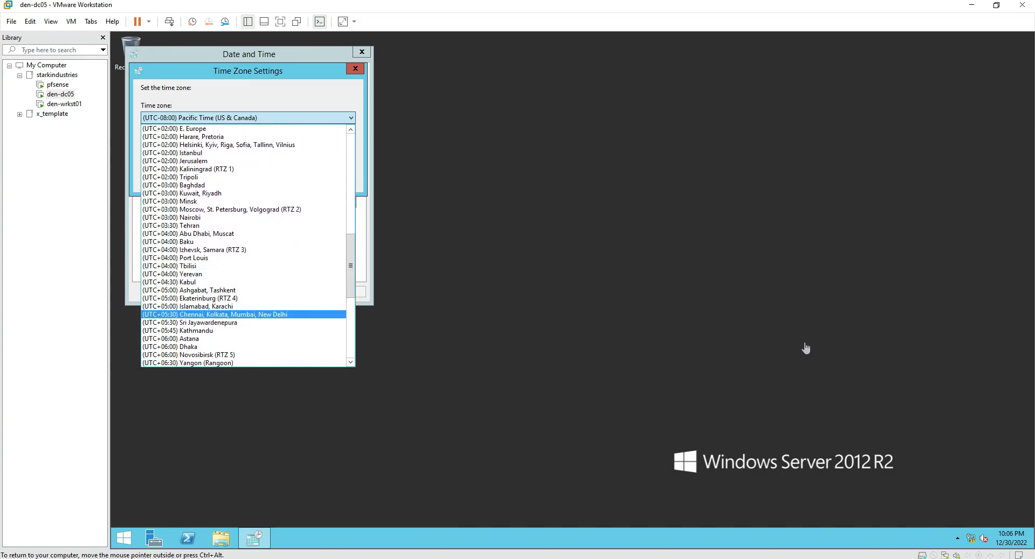
key(Return)
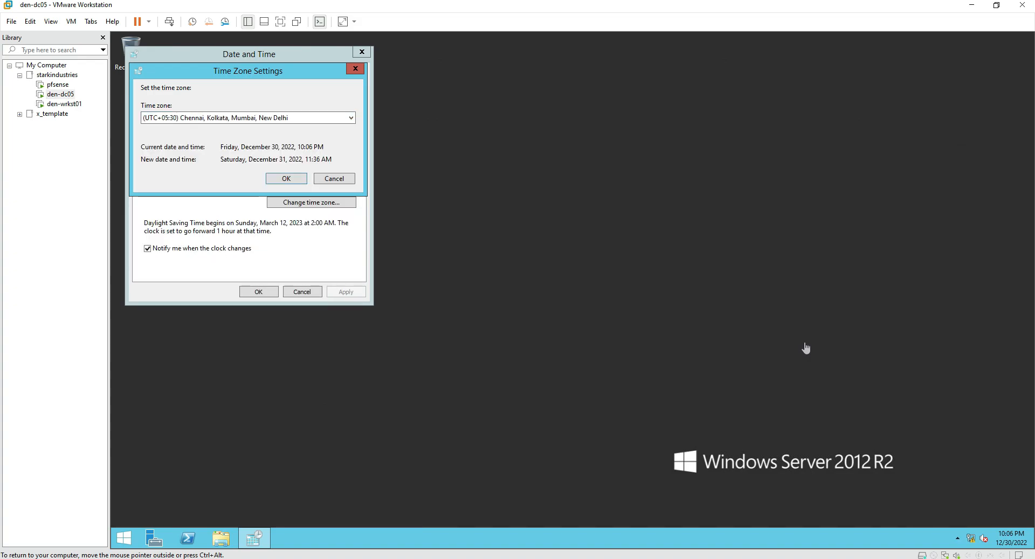
key(Return)
key(Return)
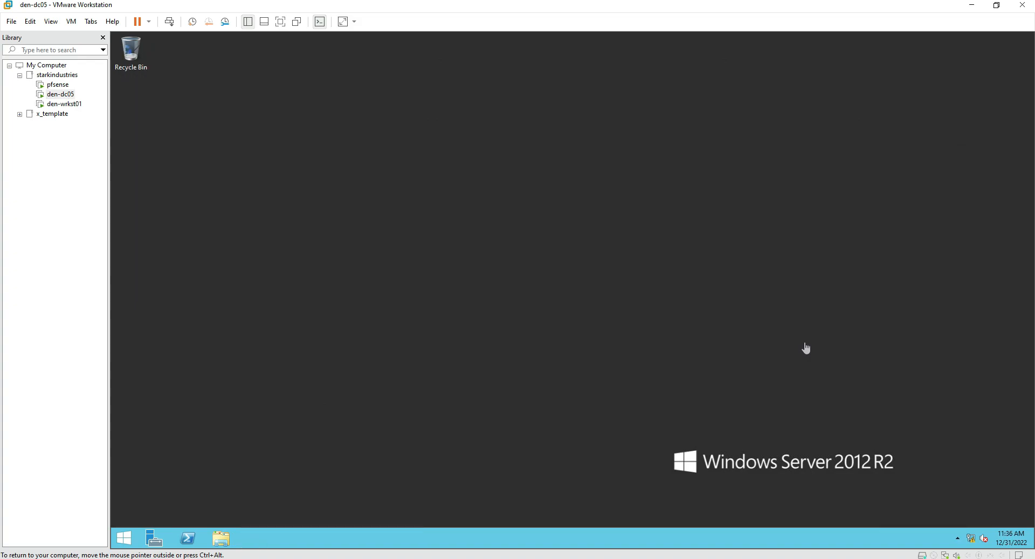
Open Ethernet0's IPv4 properties via ncpa.cpl and switch to a manually assigned address.
key(super+r)
text(ncpa.cp)
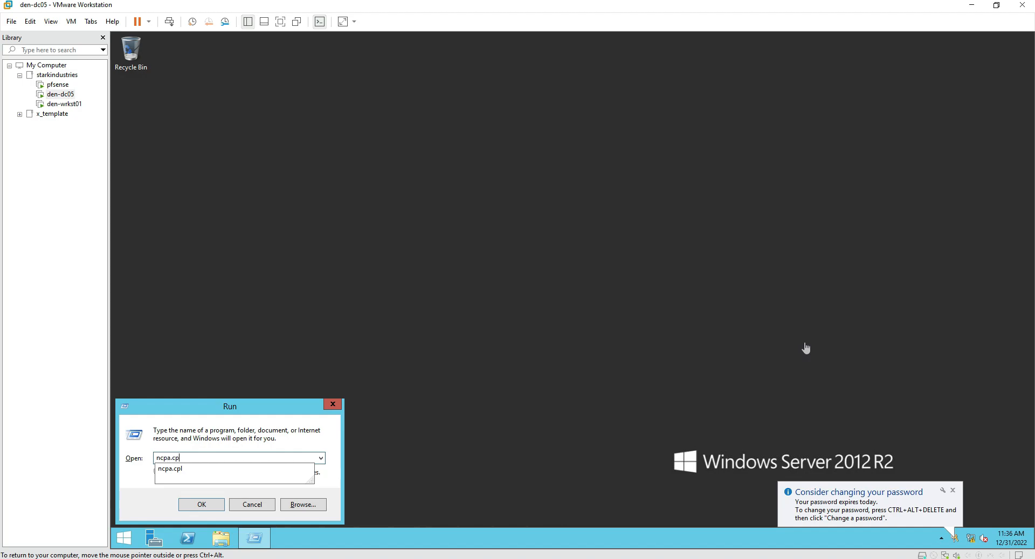
key(Down)
key(Return)
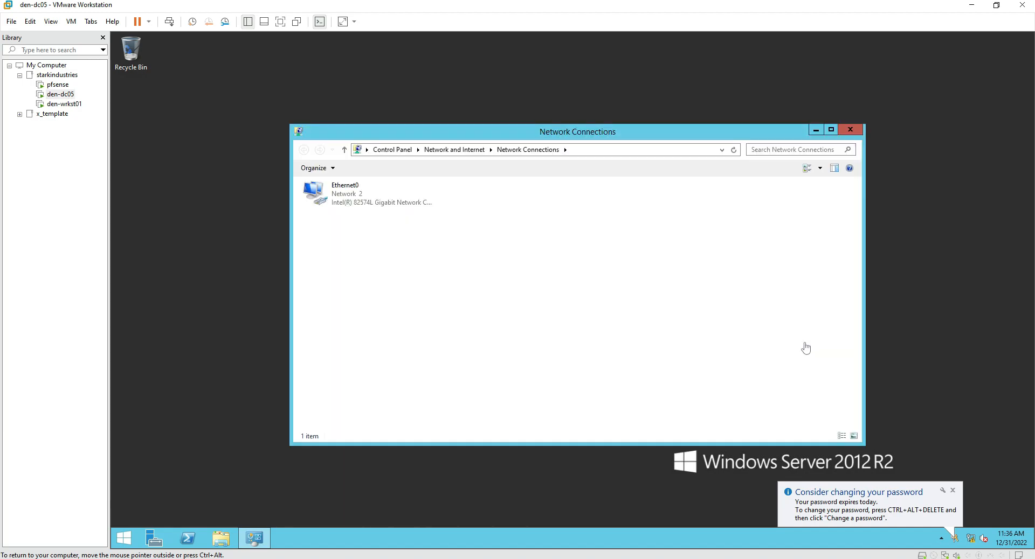
key(Down)
key(shift+F10)
key(Up)
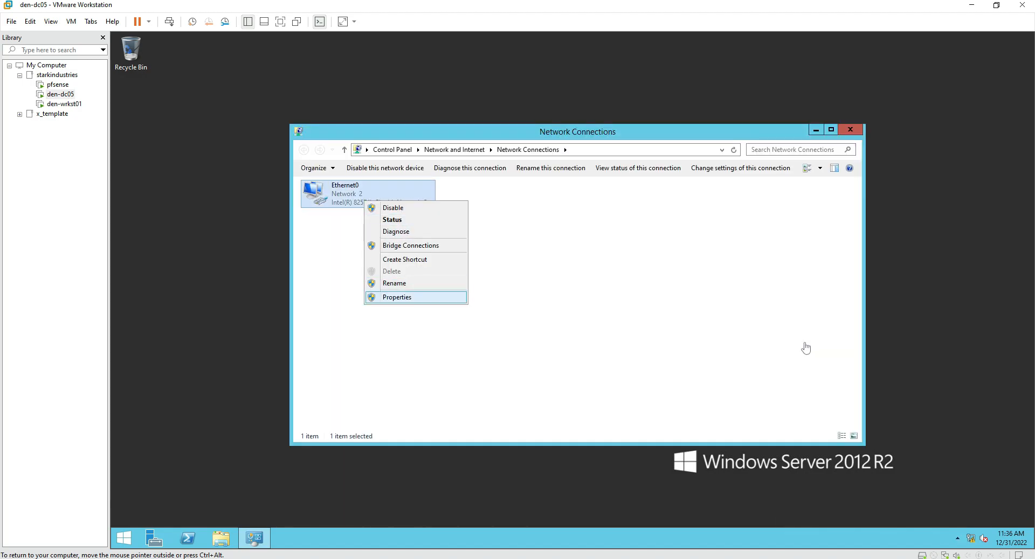
key(Return)
key(End)
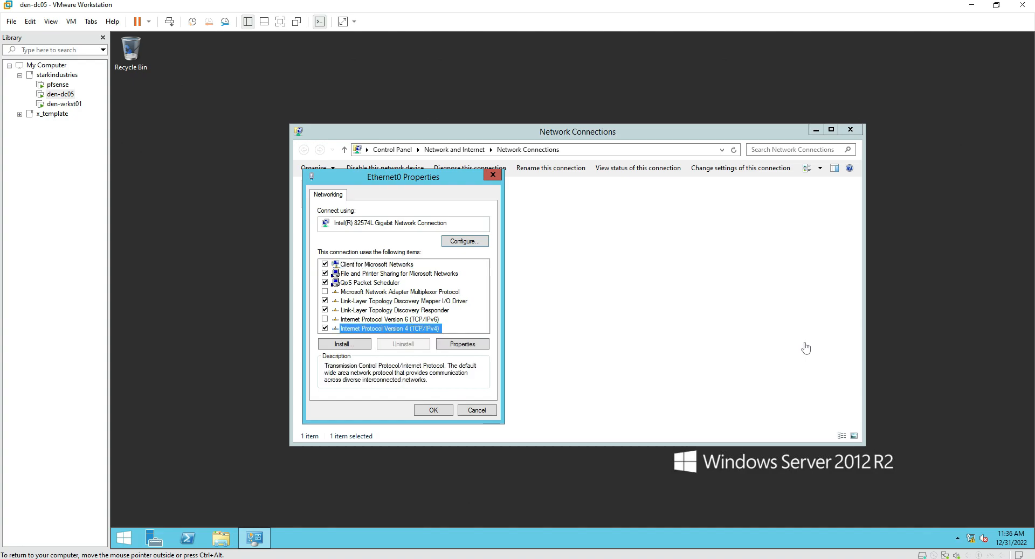
key(alt+r)
key(alt+s)
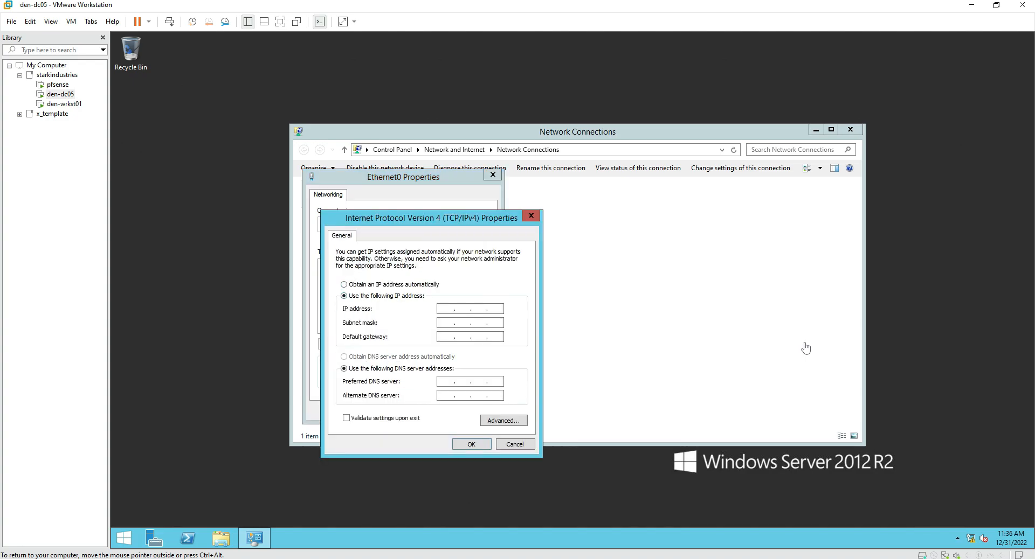
Enter IP 192.168.1.5, mask 255.255.255.0, gateway 192.168.1.254 and DNS 127.0.0.1.
click(494, 308)
text(192.168.1.5)
key(Tab)
key(Tab)
text(192 . 168 . 1 . 254)
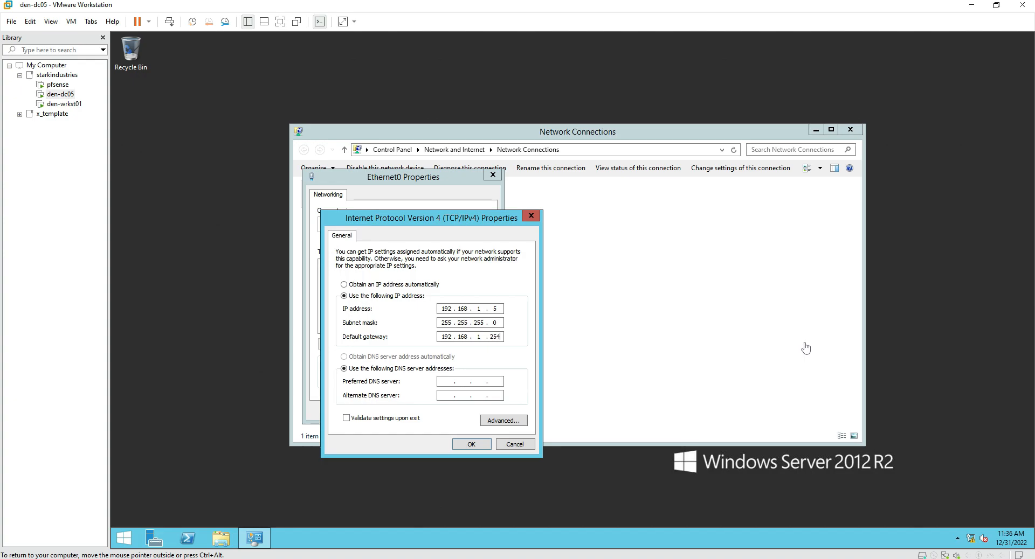
key(BackSpace)
key(BackSpace)
key(BackSpace)
text(254)
key(Tab)
key(Tab)
text(127)
key(Return)
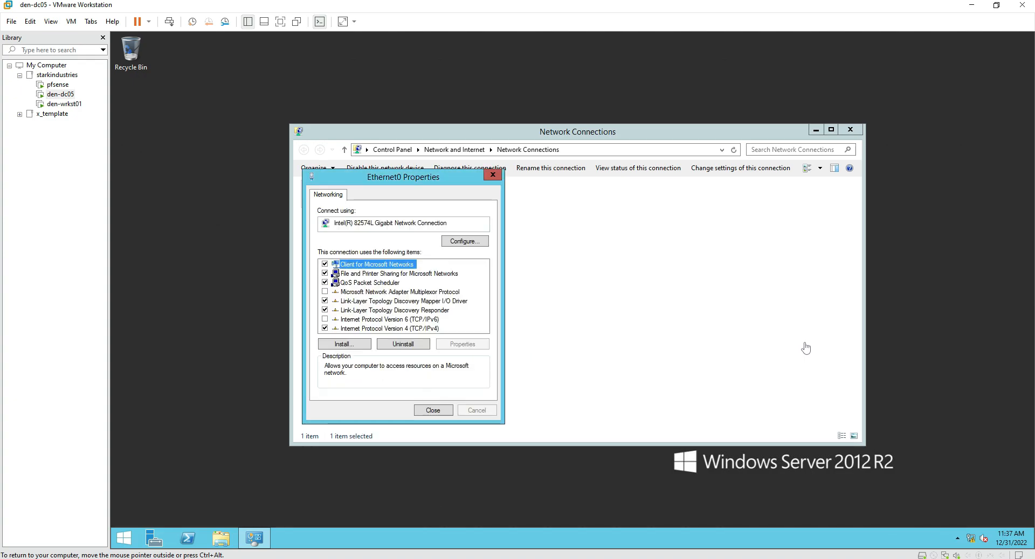
key(Return)
Disable and re-enable the Ethernet0 adapter, then close Network Connections.
right_click(375, 190)
click(384, 197)
right_click(384, 197)
key(Return)
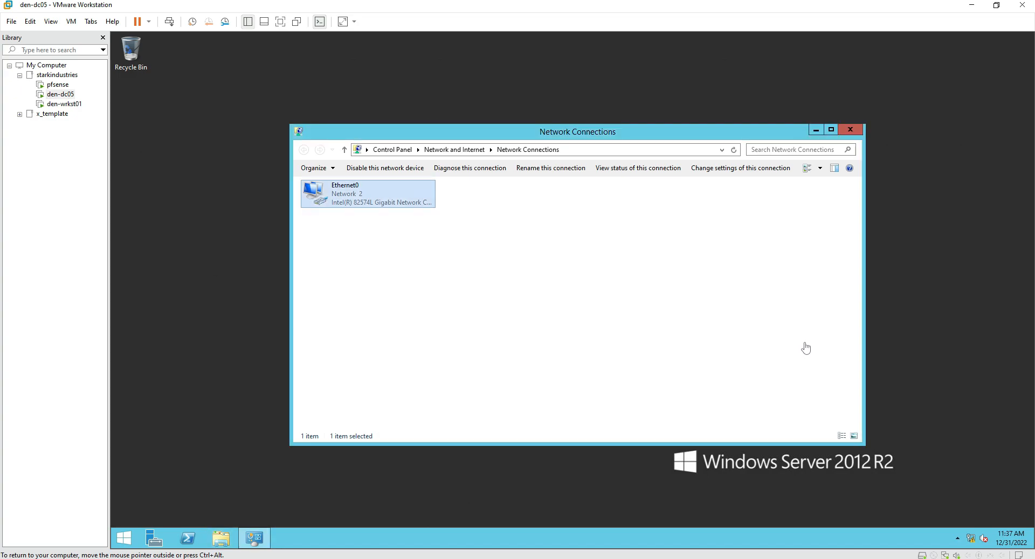
click(806, 348)
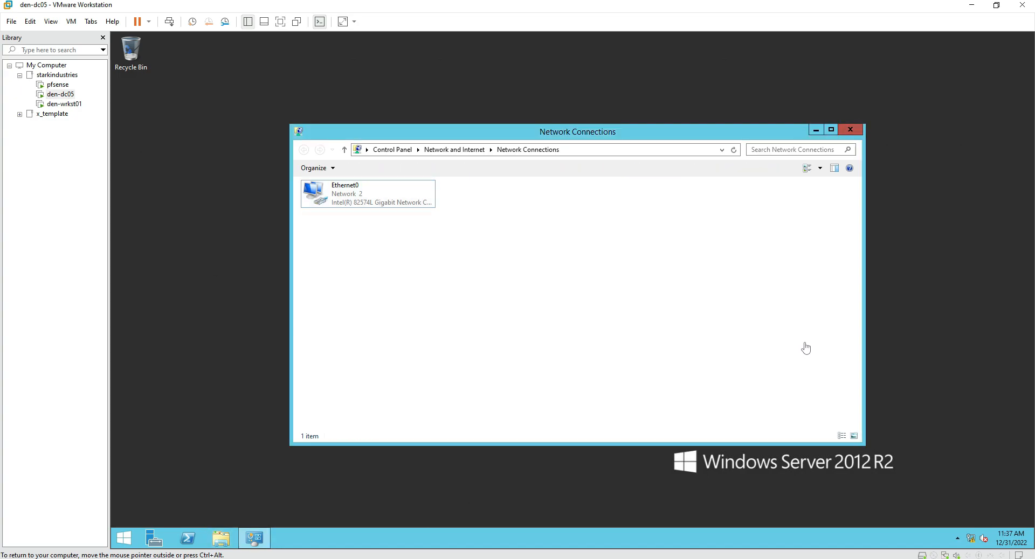
key(alt+F4)
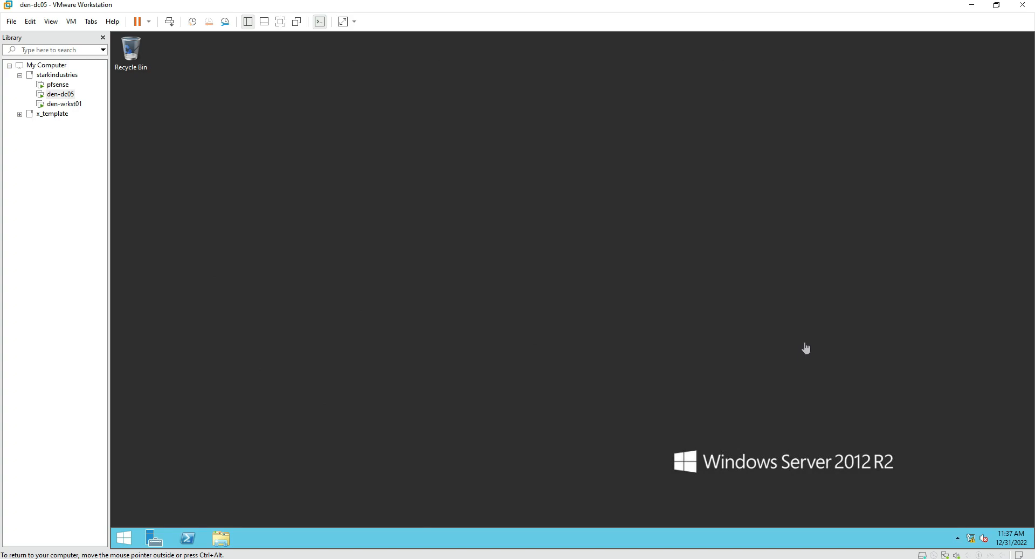
Run sysdm.cpl, confirm the full computer name reads den-dc05, and close System Properties.
key(super+r)
text(sysmc)
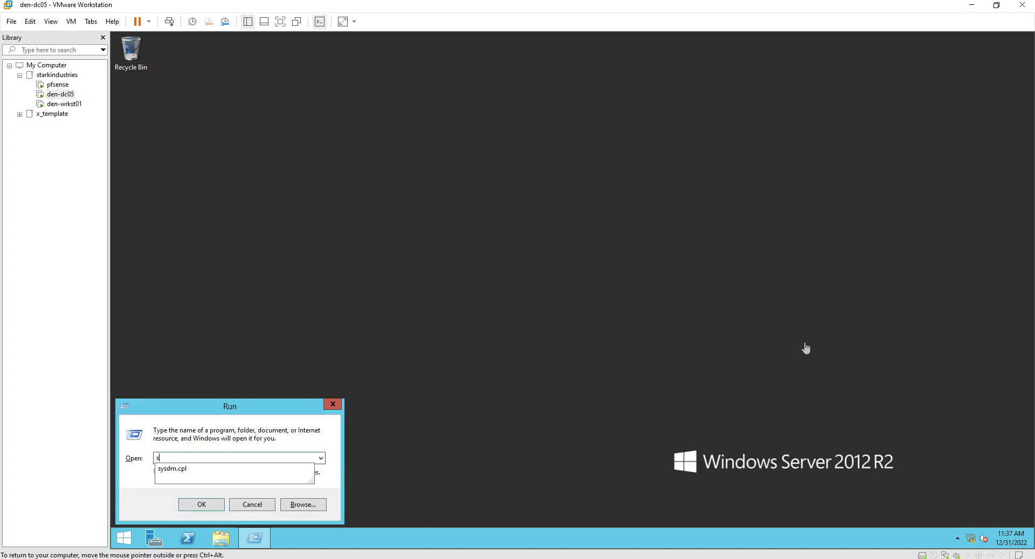
key(BackSpace)
text(.cp)
key(BackSpace)
key(BackSpace)
key(BackSpace)
key(BackSpace)
key(BackSpace)
key(BackSpace)
key(BackSpace)
text(sysm)
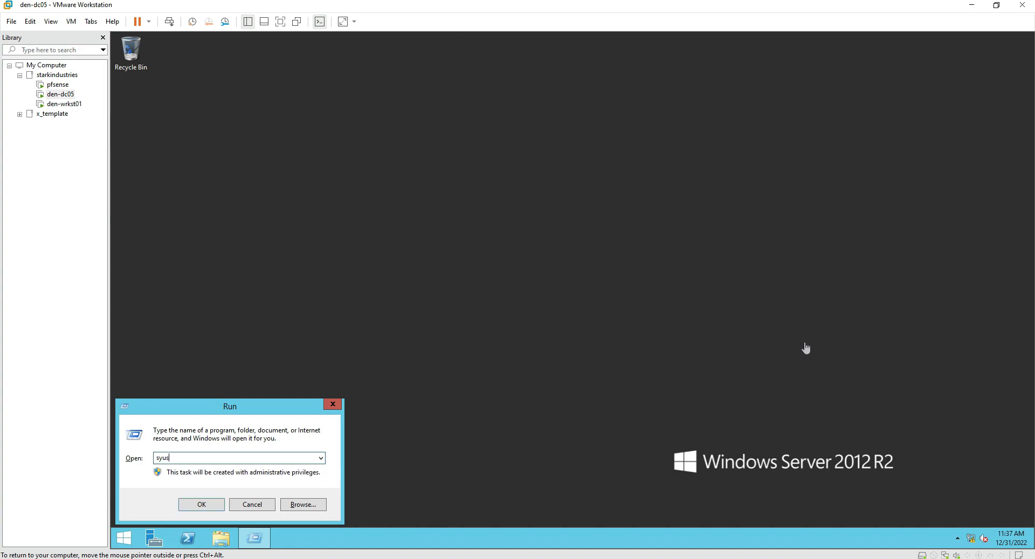
key(BackSpace)
key(BackSpace)
key(BackSpace)
key(BackSpace)
text(sysdm.cpl)
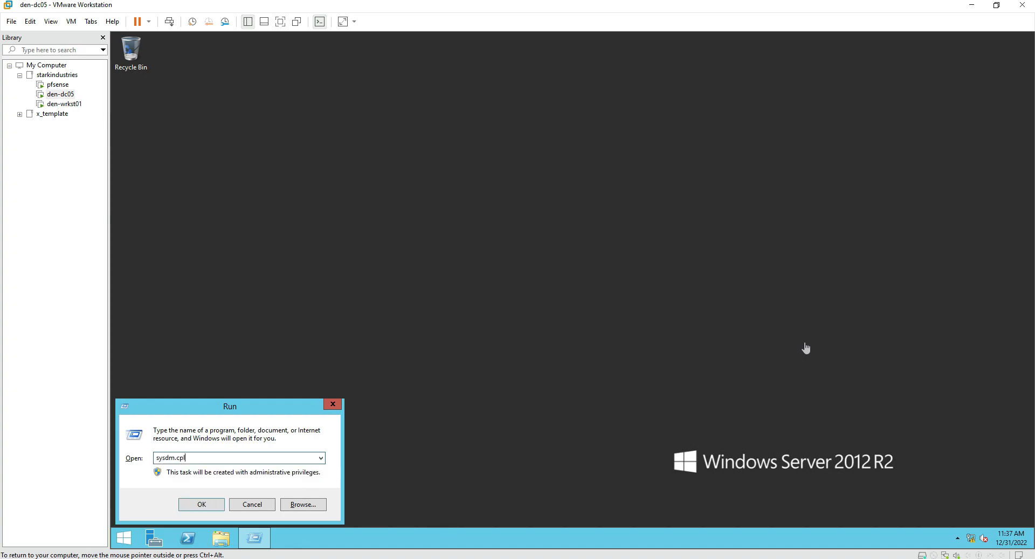
key(Return)
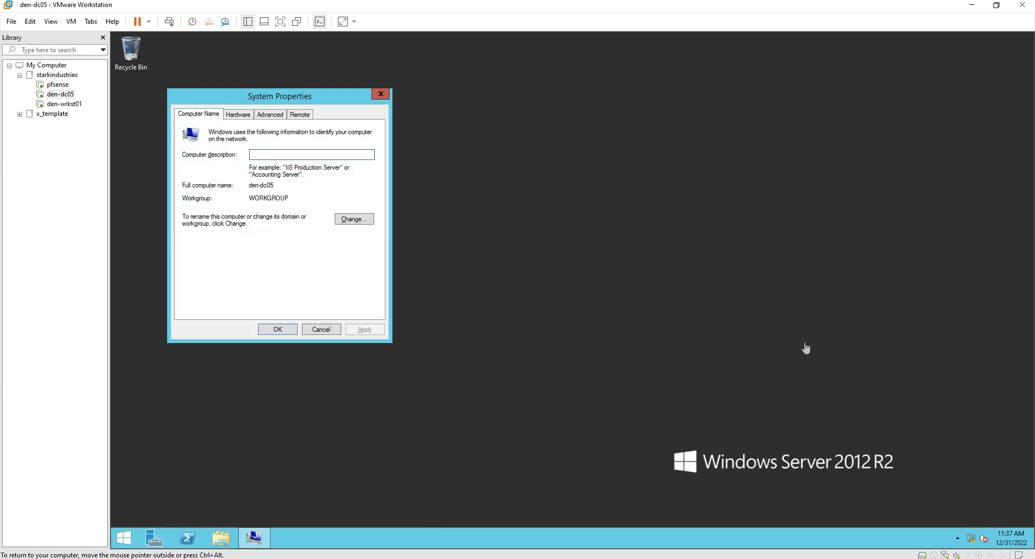
key(Tab)
key(Escape)
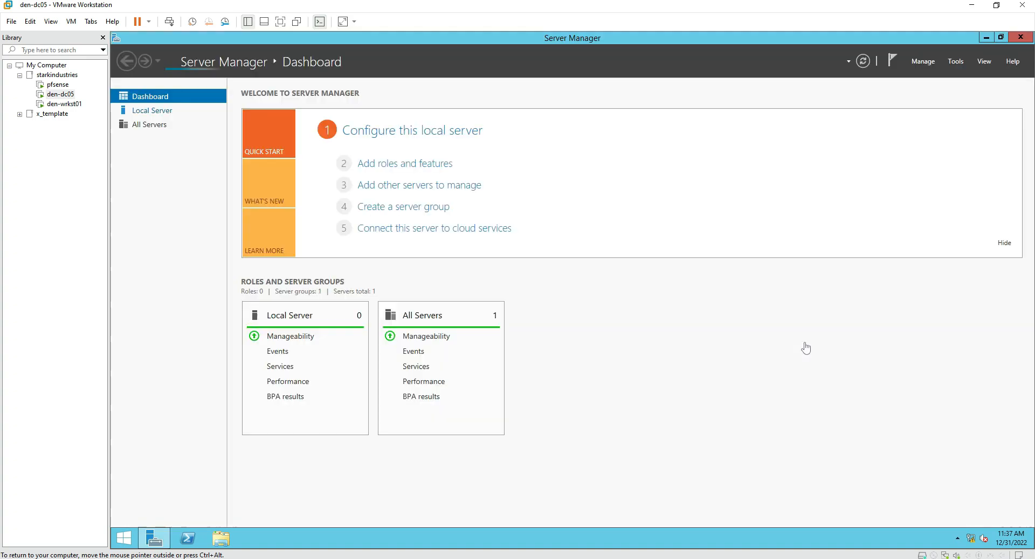
Switch IE Enhanced Security Configuration off from the Local Server properties.
click(152, 110)
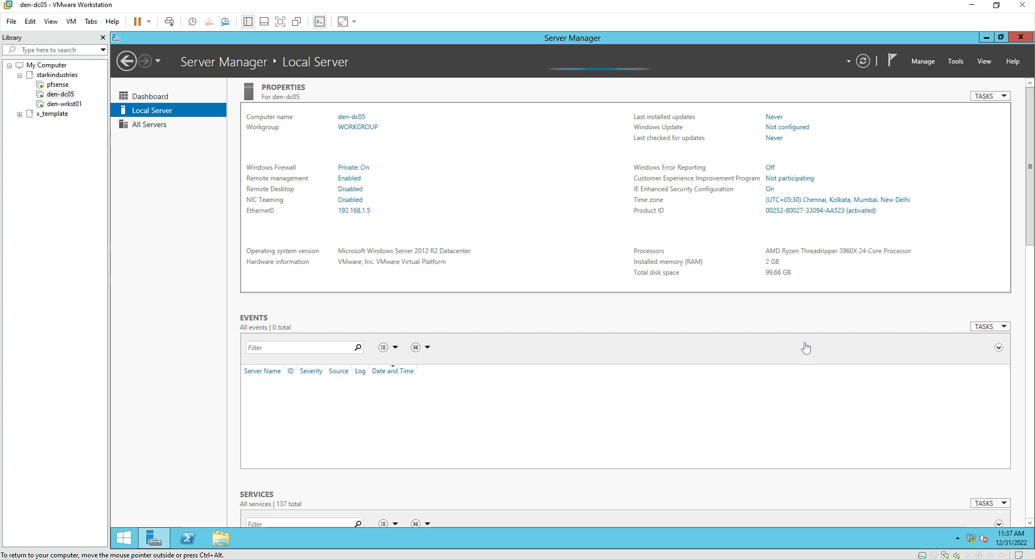
click(769, 189)
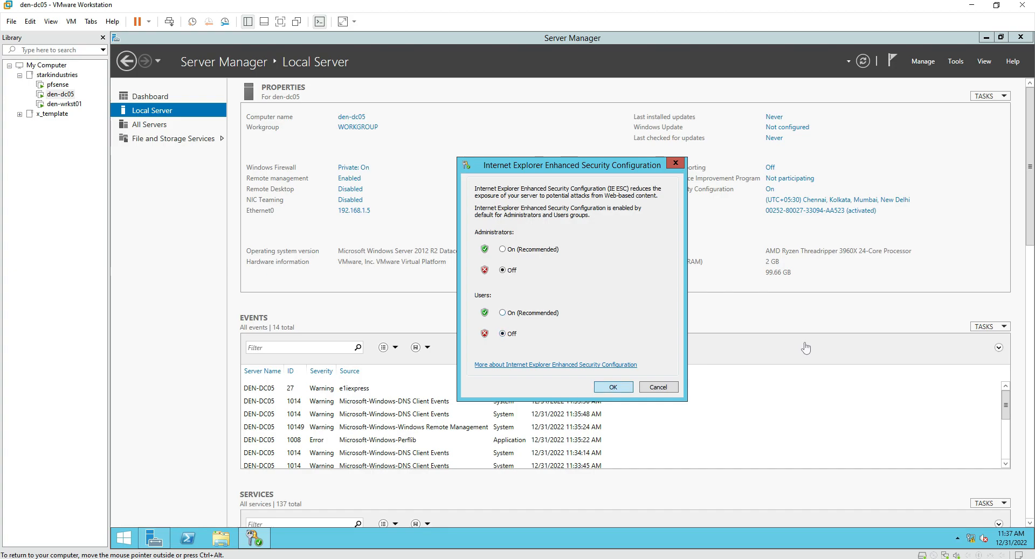
key(Return)
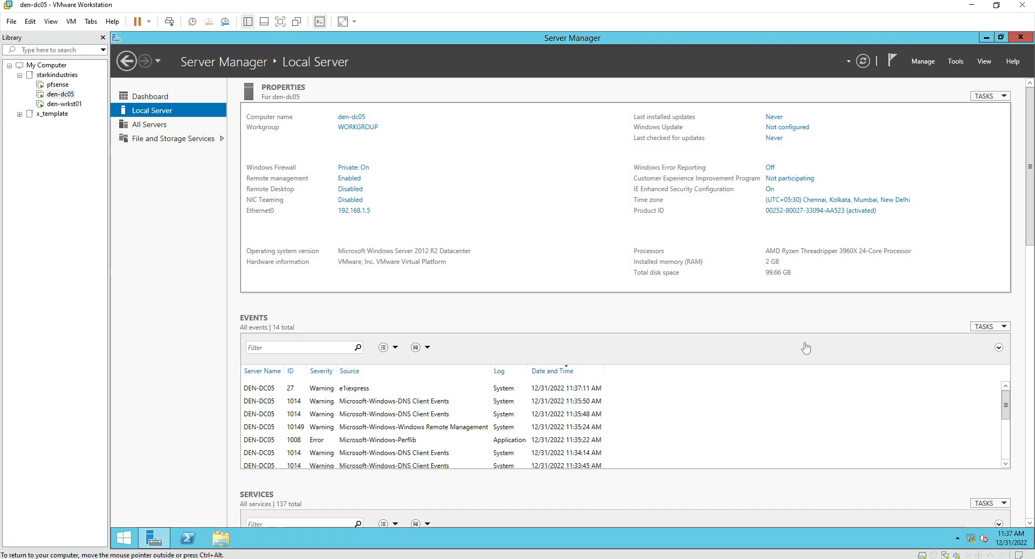
Select the Active Directory Domain Services role with its management features for den-dc05.
click(922, 61)
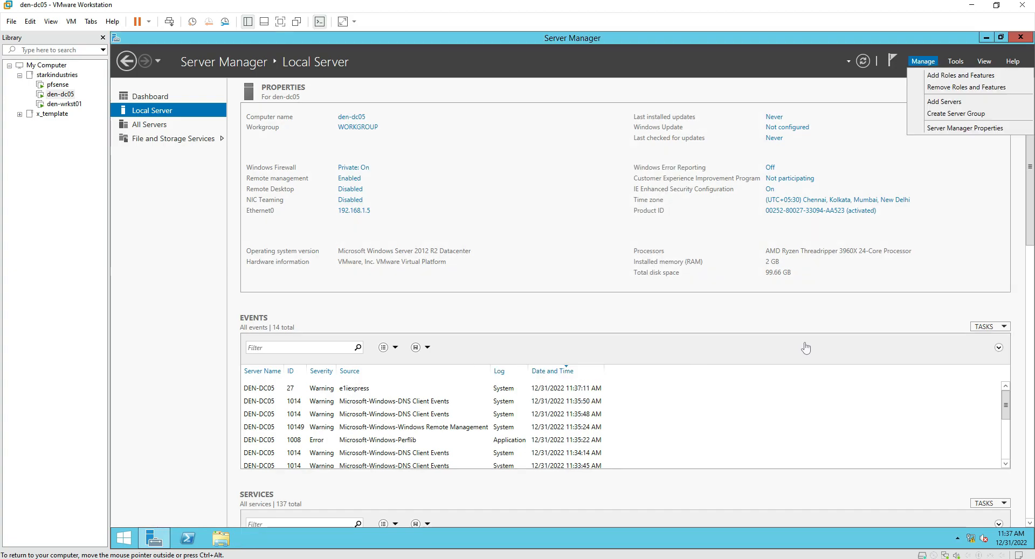
click(961, 75)
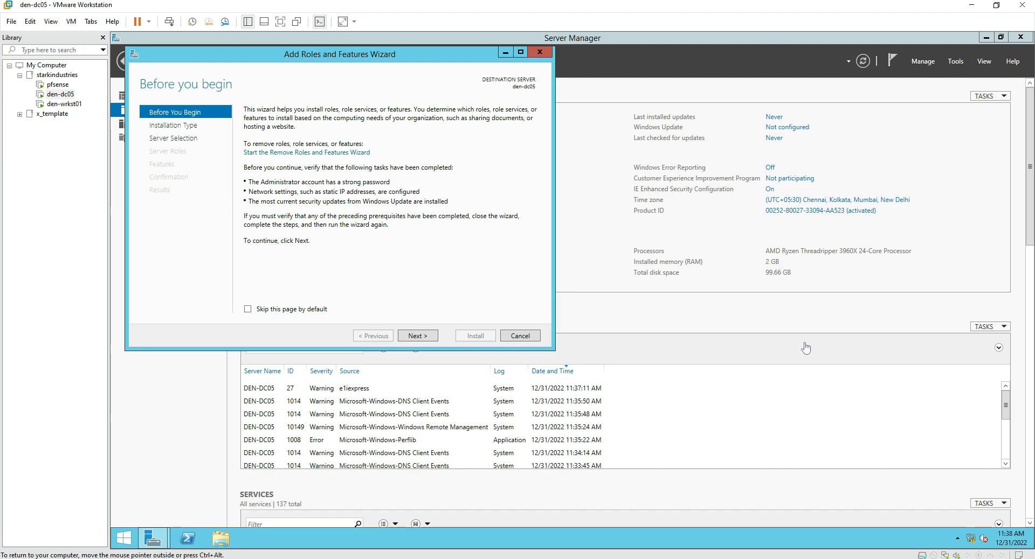
key(Return)
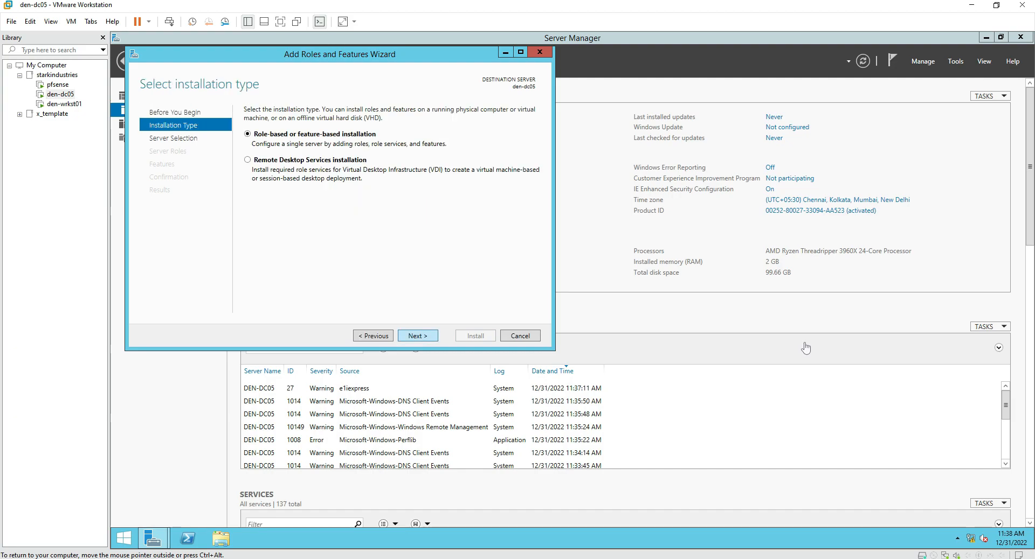
key(Return)
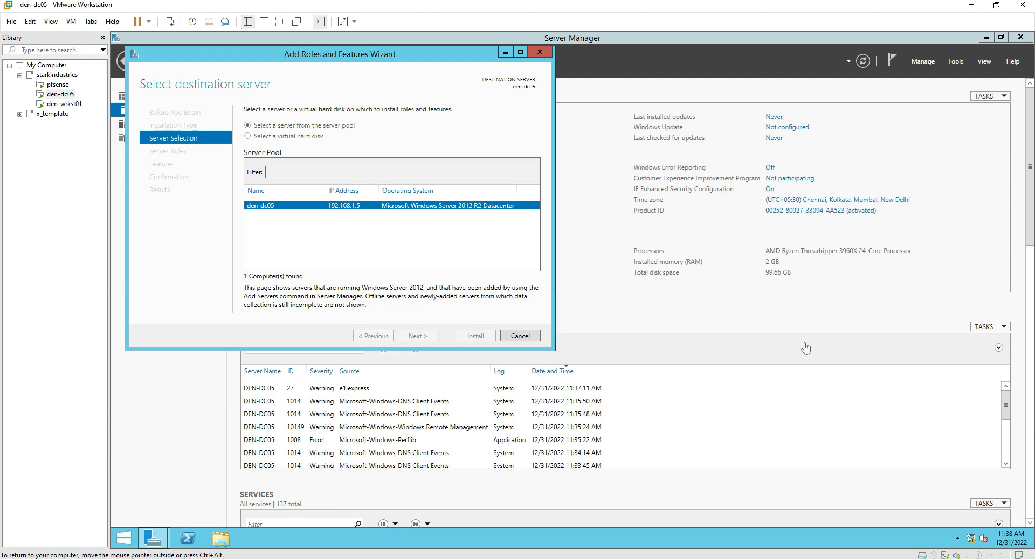
key(Return)
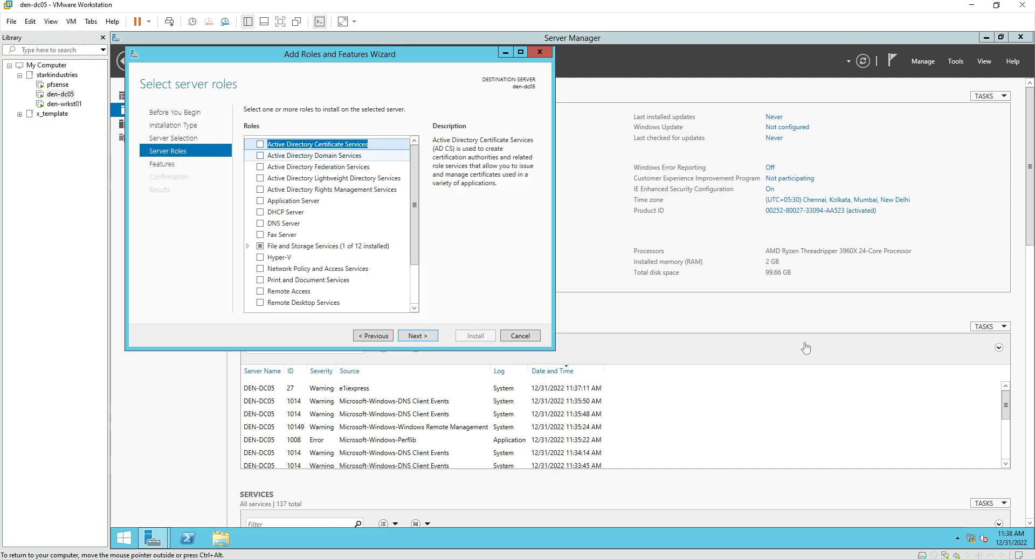
key(Down)
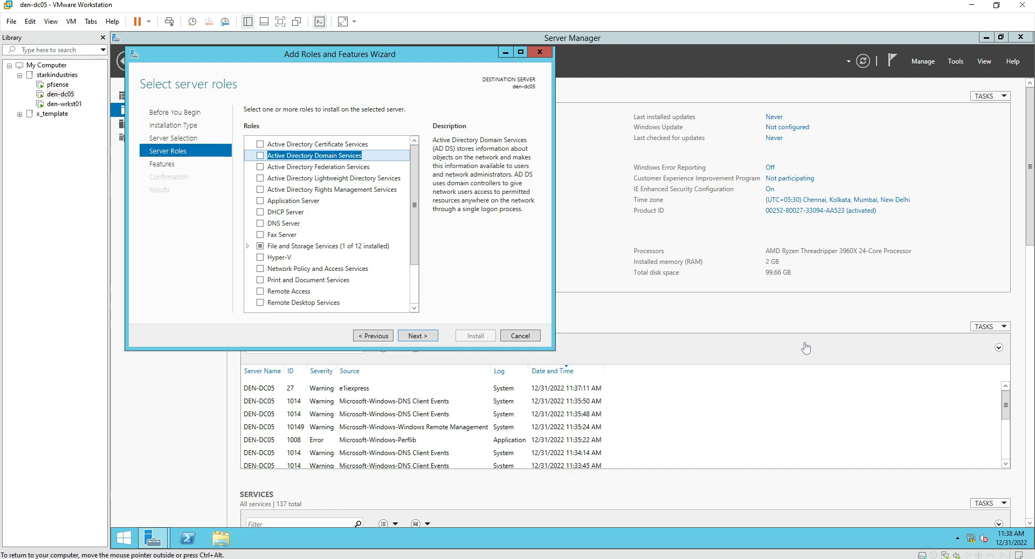
key(space)
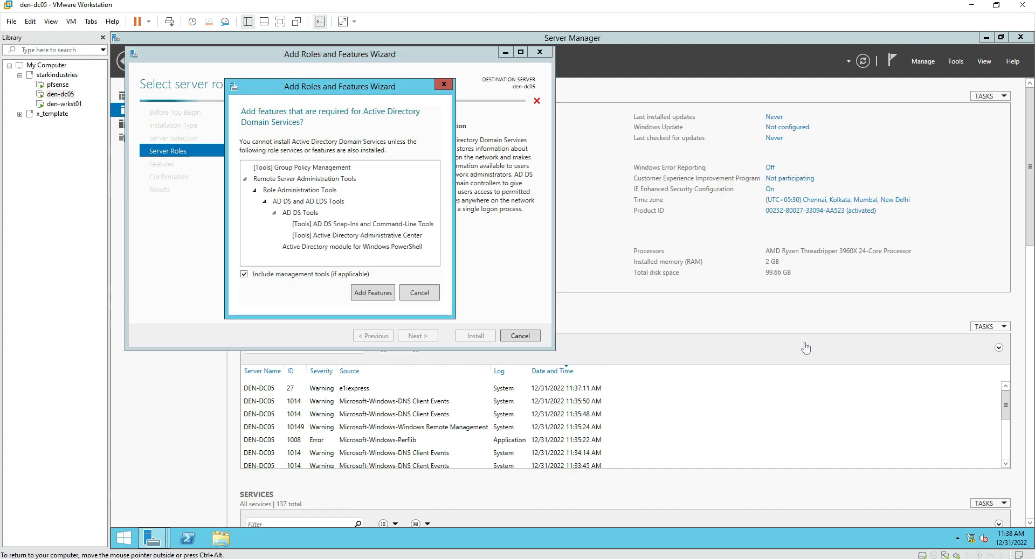
key(Return)
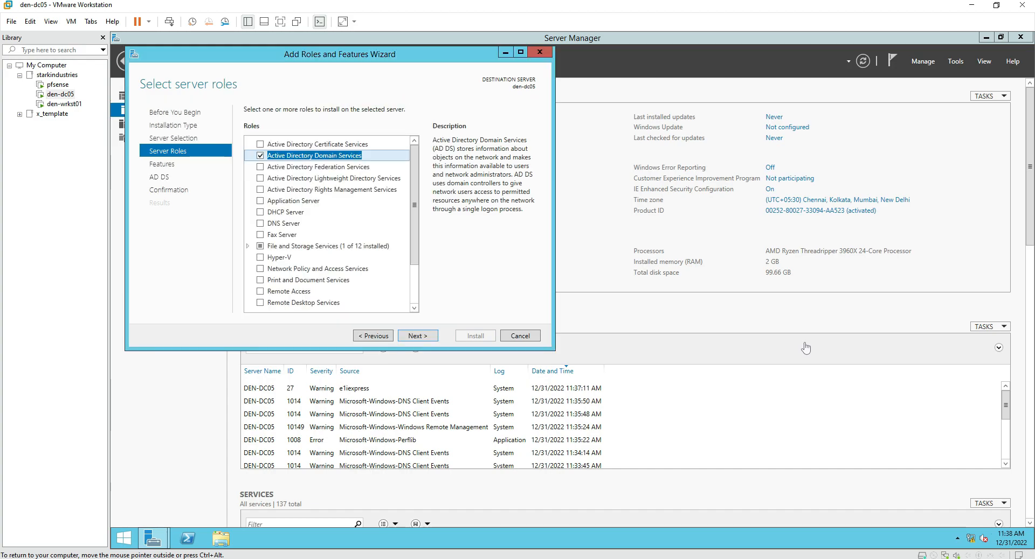
key(Return)
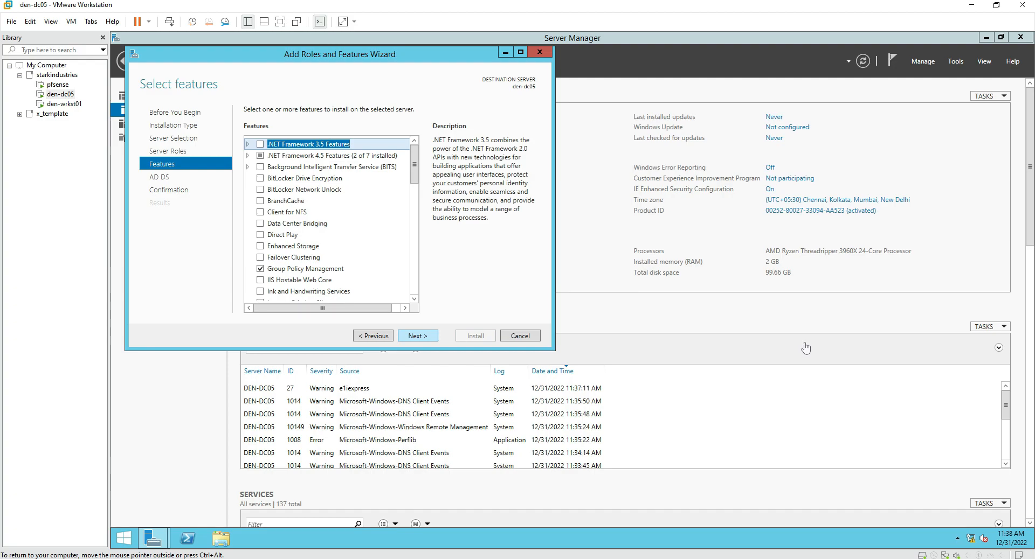
key(Return)
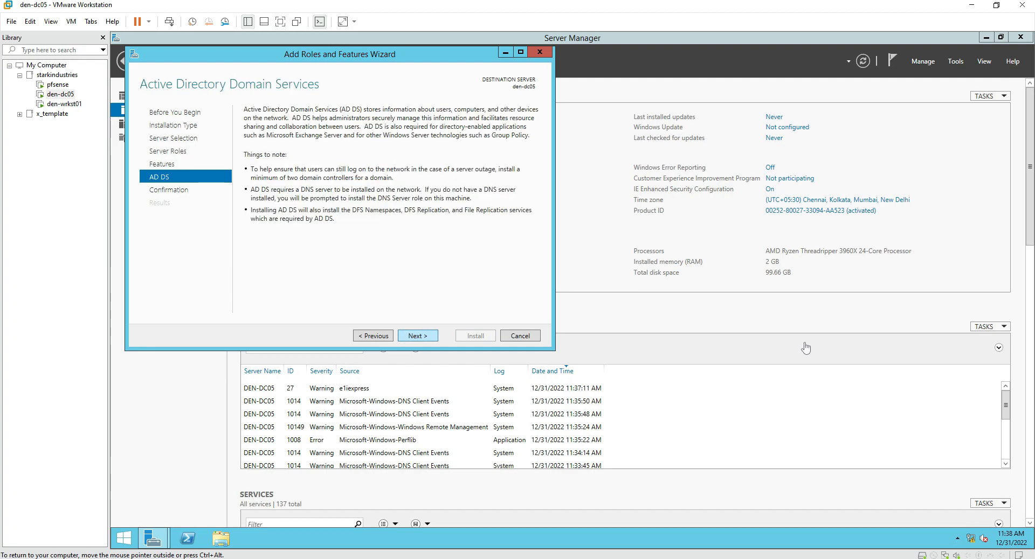
key(Return)
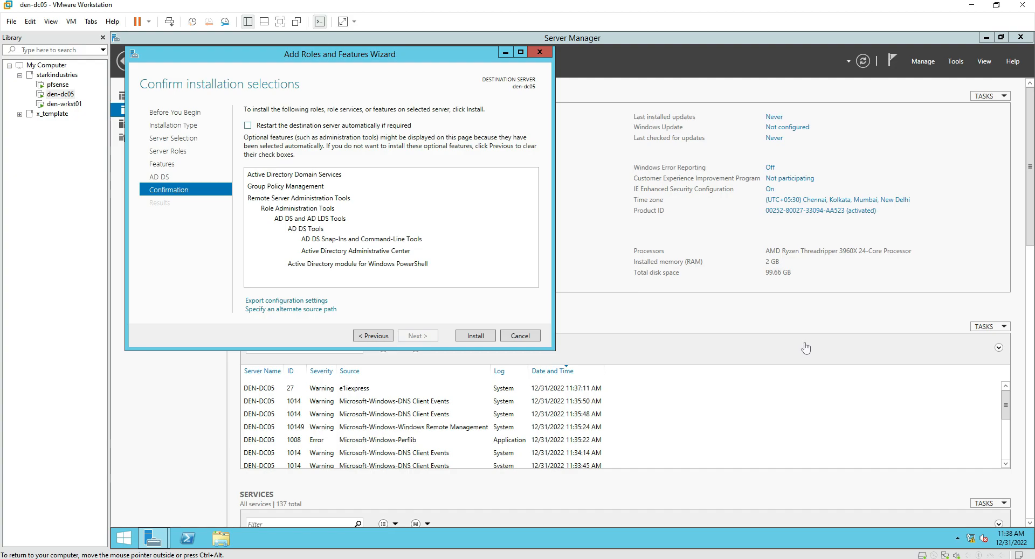
Allow automatic restarts, install the AD DS role, and close the finished wizard.
key(alt+r)
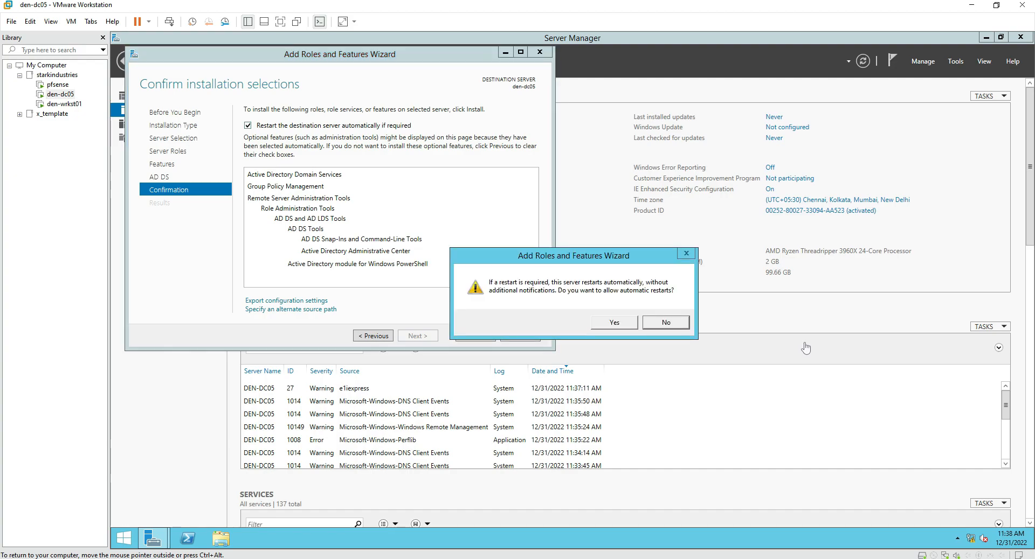
key(alt+y)
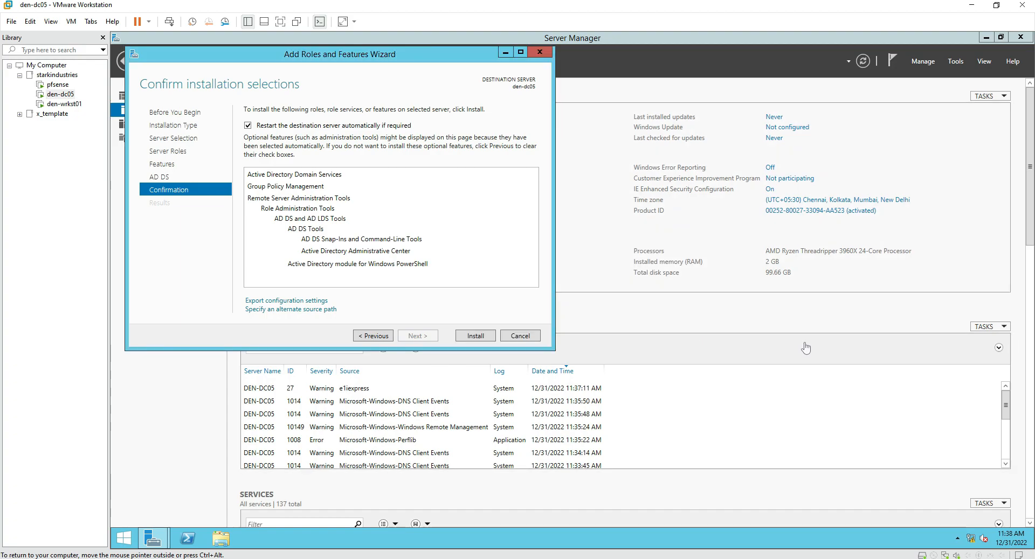
key(alt+i)
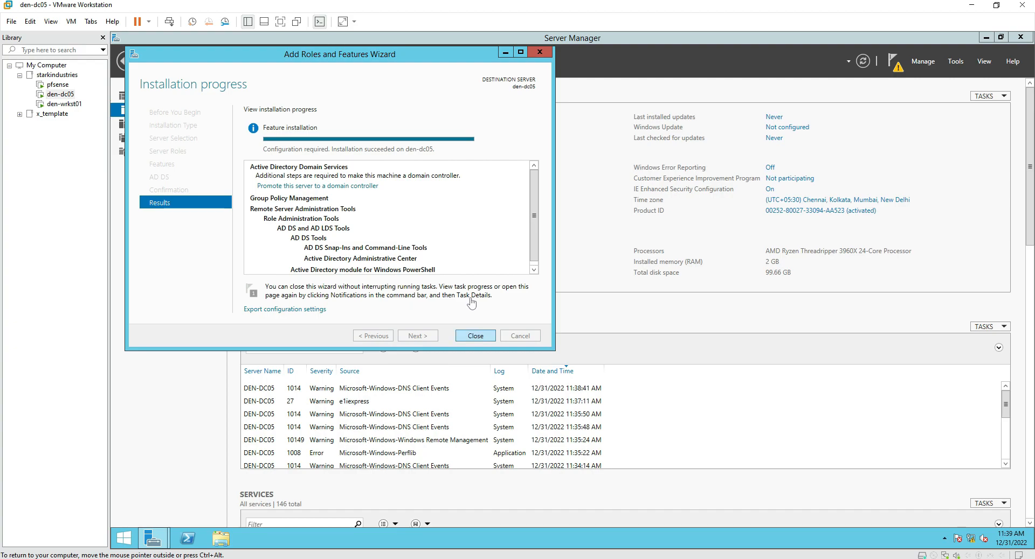
key(Return)
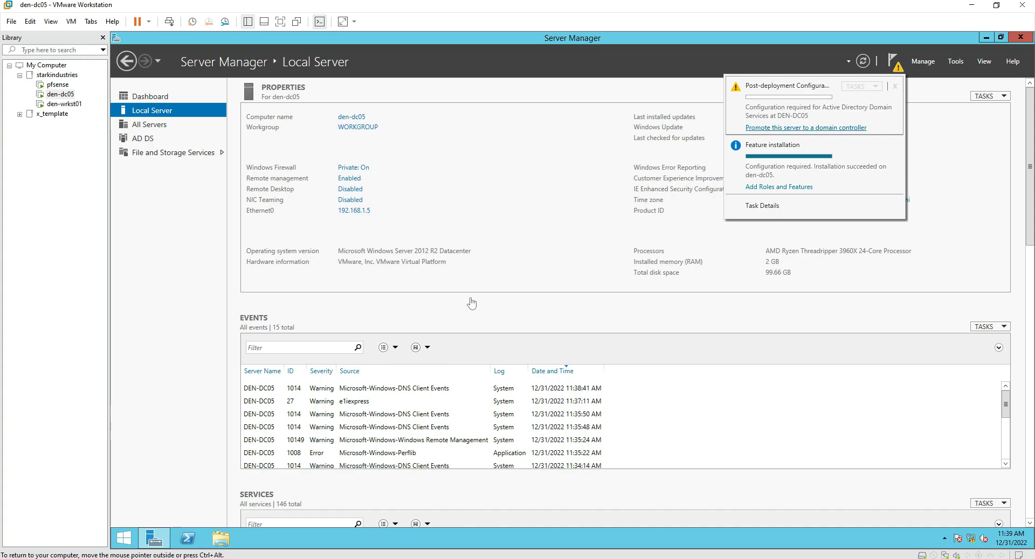
Start promotion and choose a new forest named starkindustries.com.
key(Return)
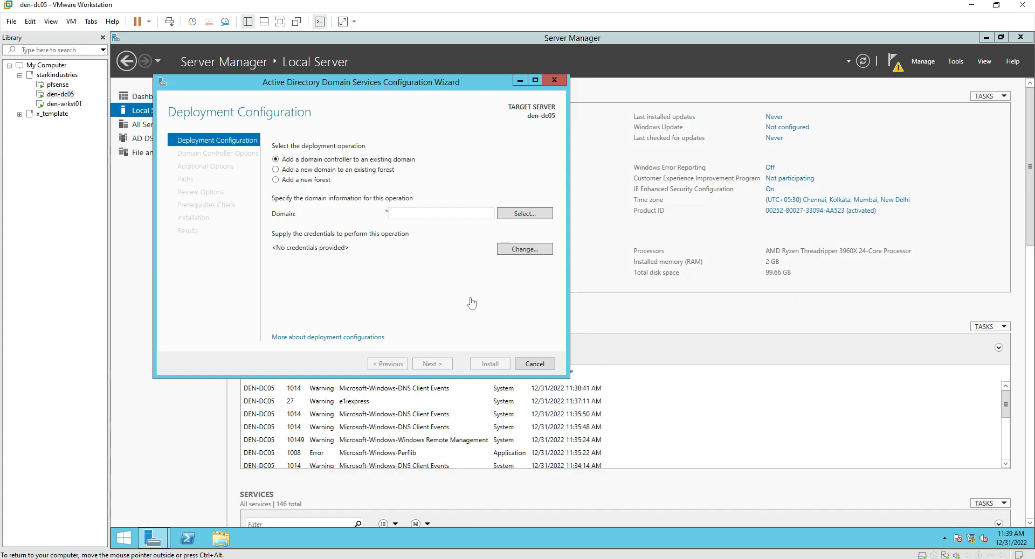
key(ctrl+alt)
drag(270, 186, 338, 186)
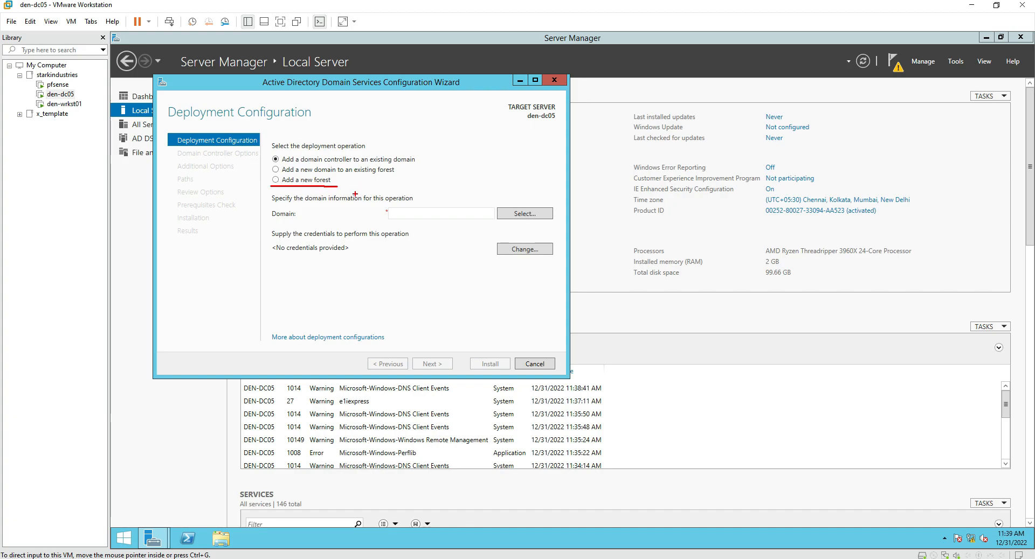
click(278, 181)
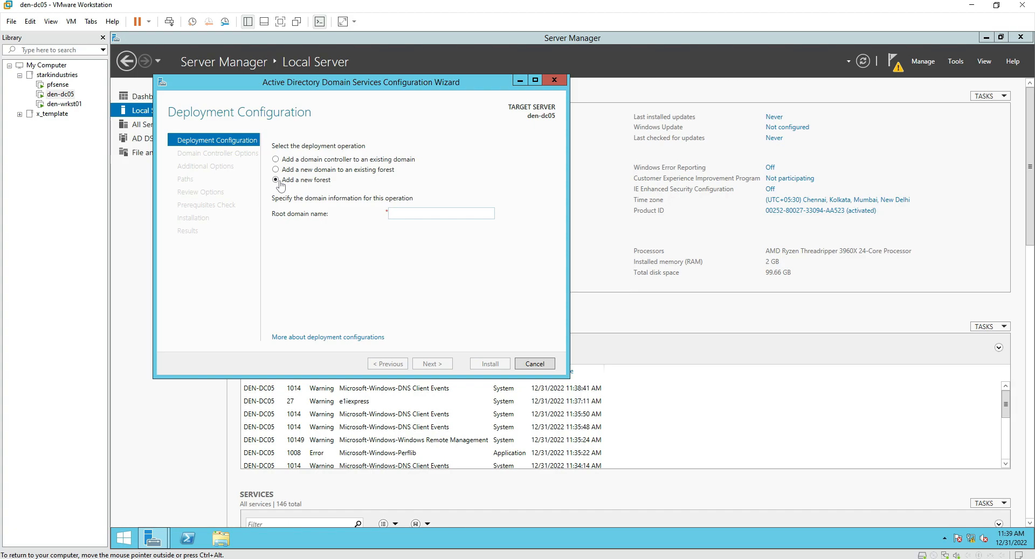
text(starkindustries.com)
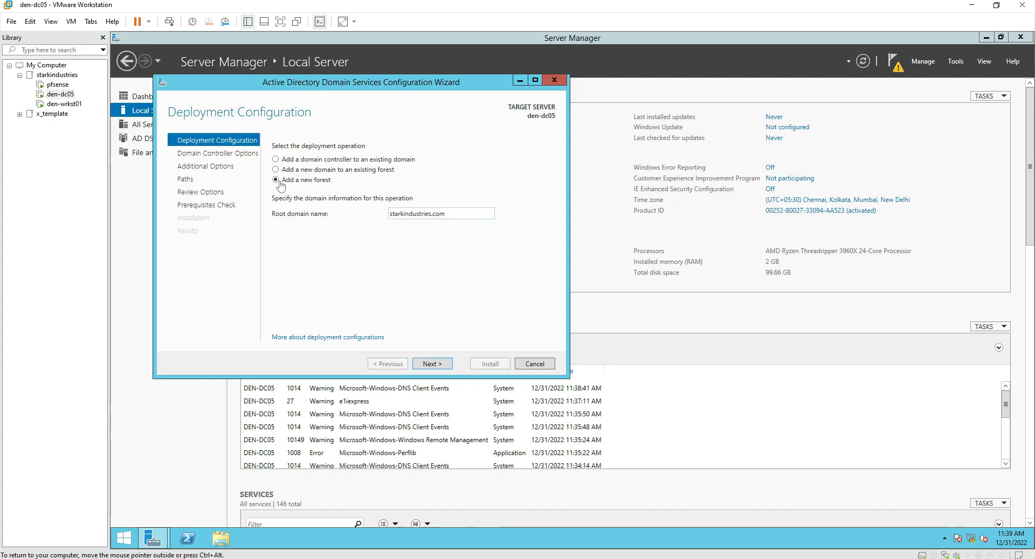
key(Return)
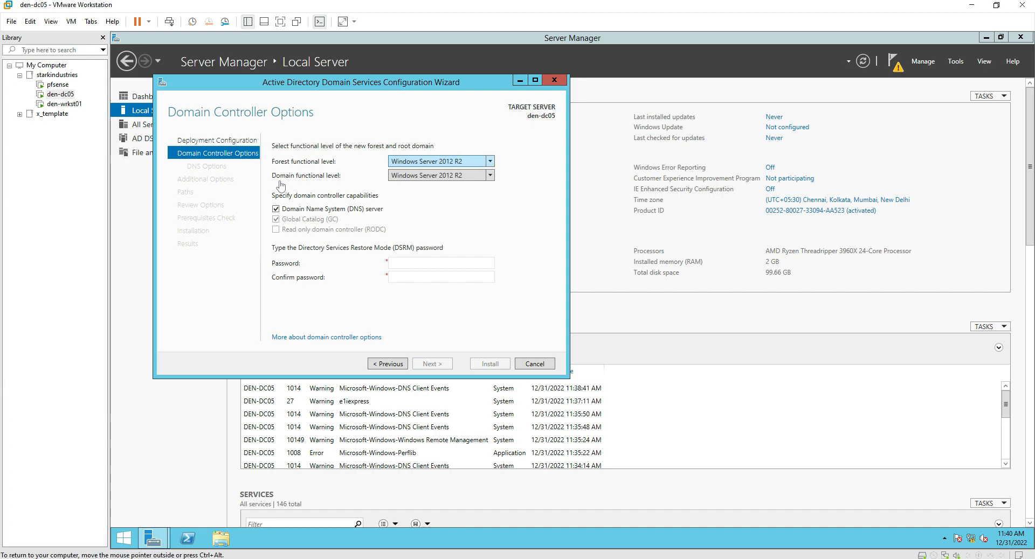
Set both forest and domain functional levels to Windows Server 2008 R2.
key(alt+Down)
key(Up)
key(Up)
key(Up)
key(Down)
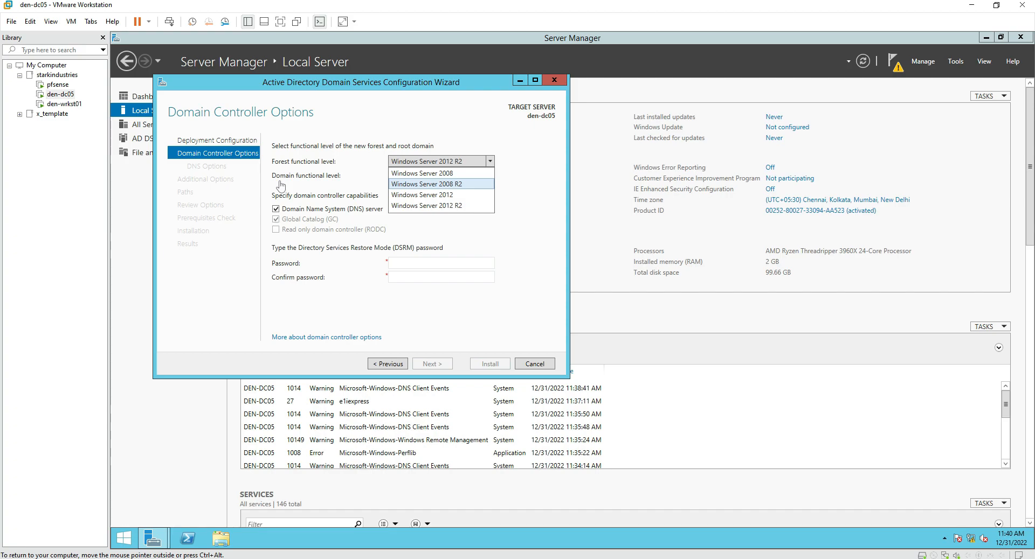
key(Return)
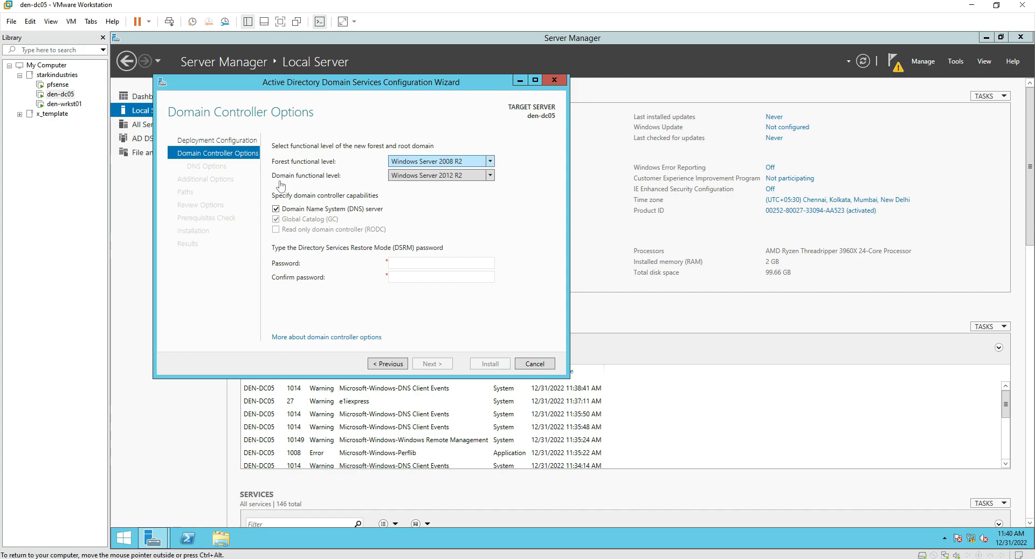
key(alt+Down)
key(Up)
key(Up)
key(Return)
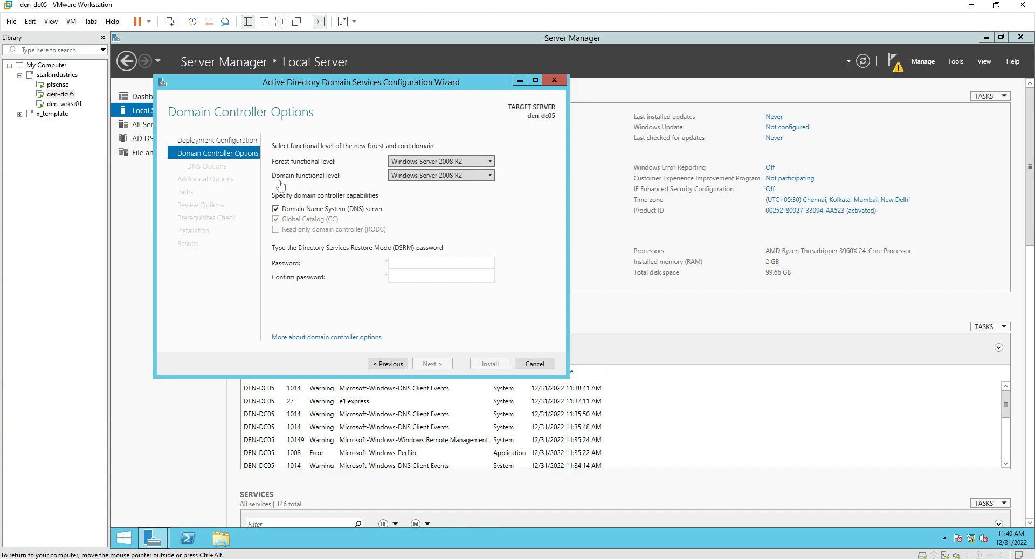
Enter and confirm the Directory Services Restore Mode password.
click(446, 264)
text(Password1!)
key(Tab)
text(Password1!)
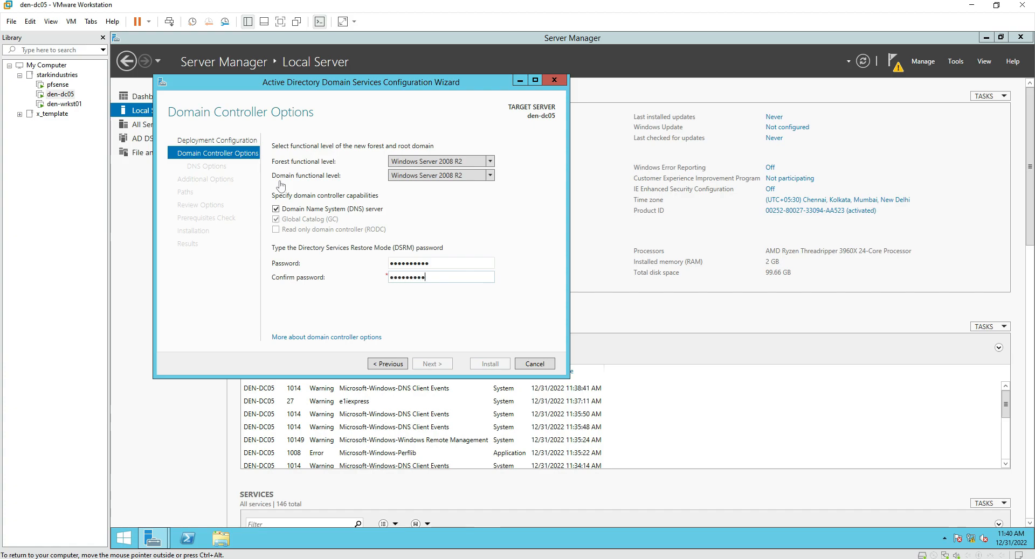
Accept default DNS, NetBIOS and folder paths, review the summary, and run the prerequisites check.
key(Return)
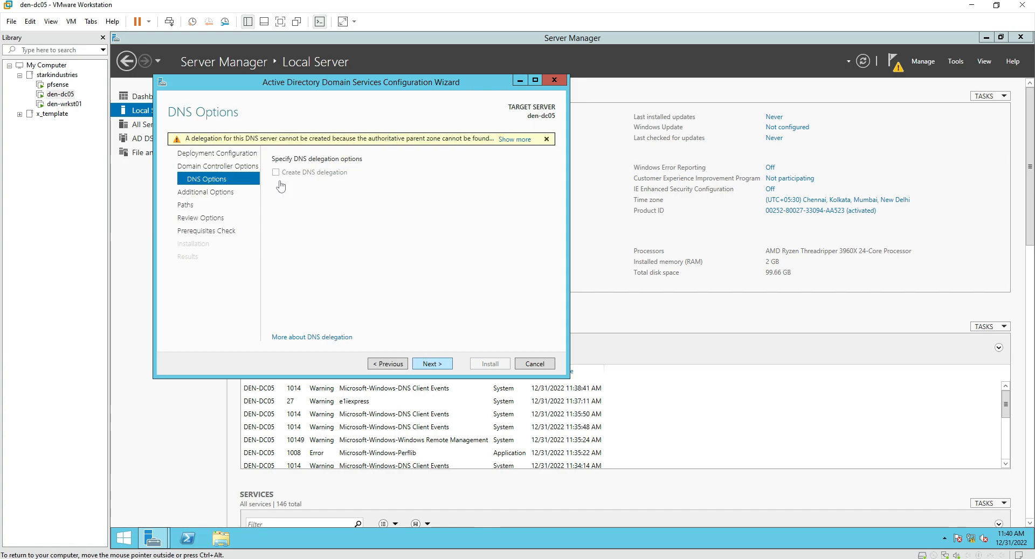
key(Return)
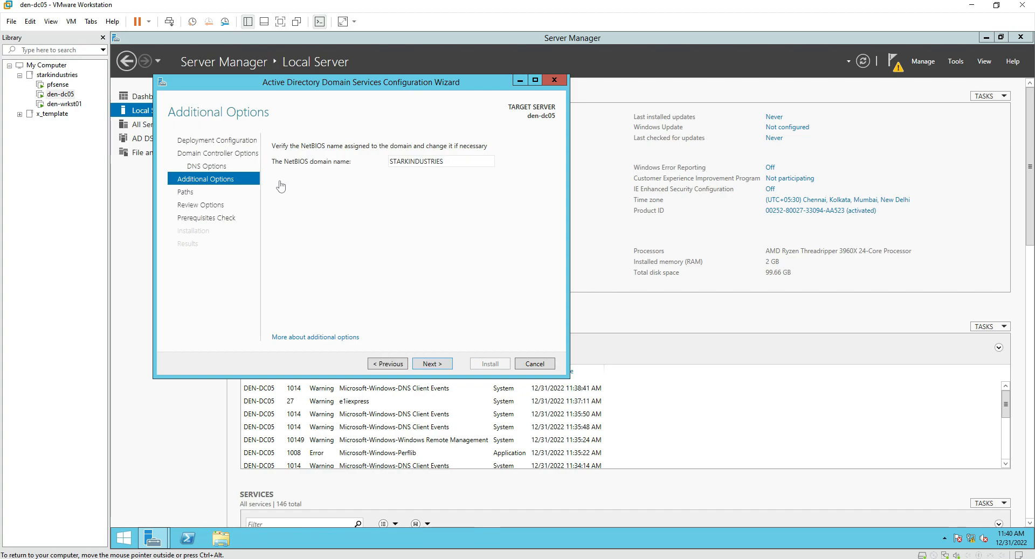
key(Return)
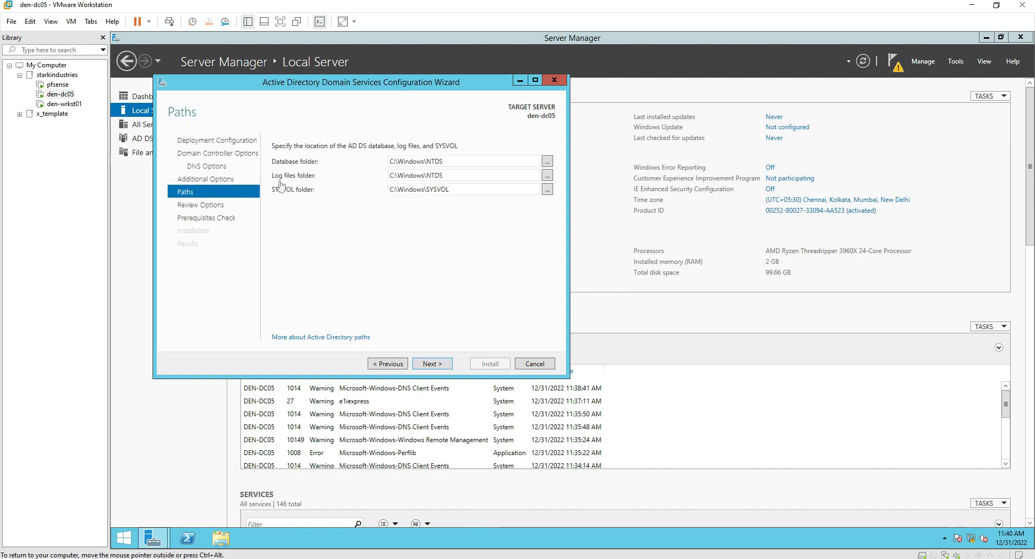
key(Return)
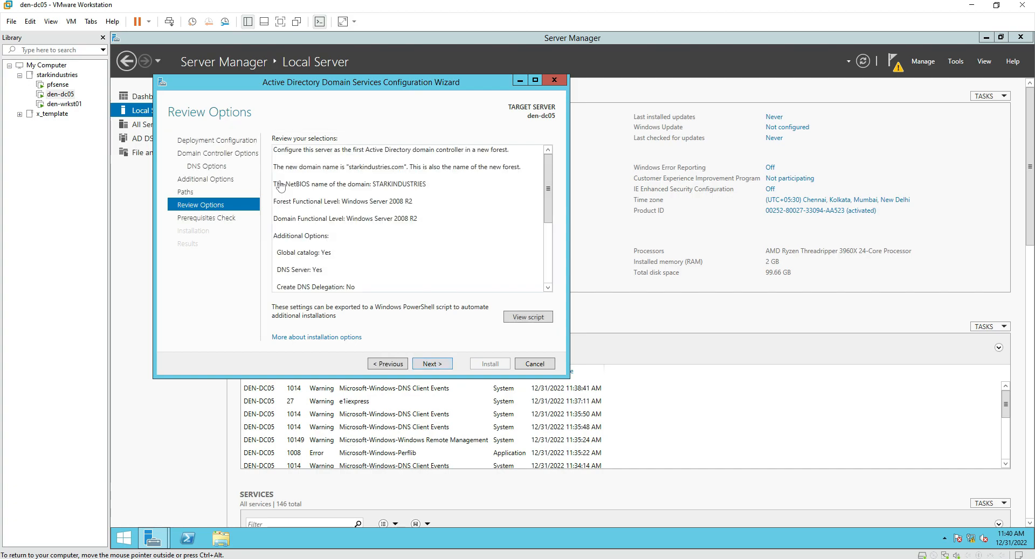
key(ctrl+a)
scroll(280, 187, down, 1)
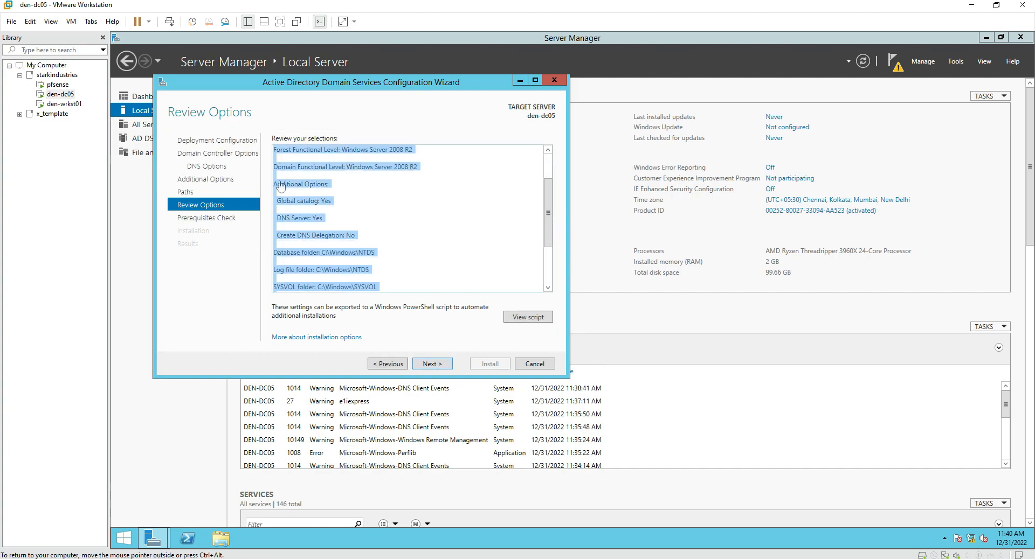
key(Return)
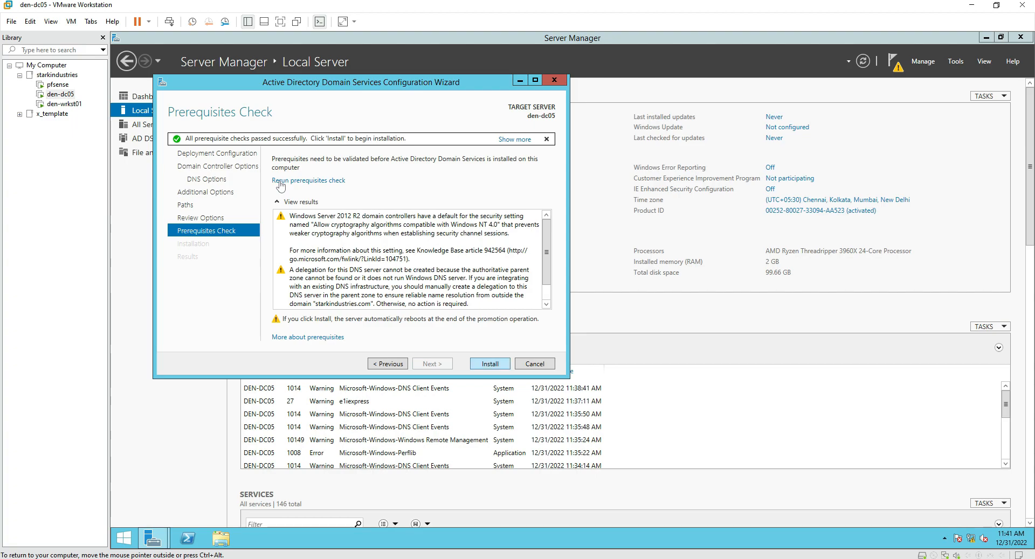
Install the domain controller, then after reboot sign in with the domain administrator account and password.
key(Return)
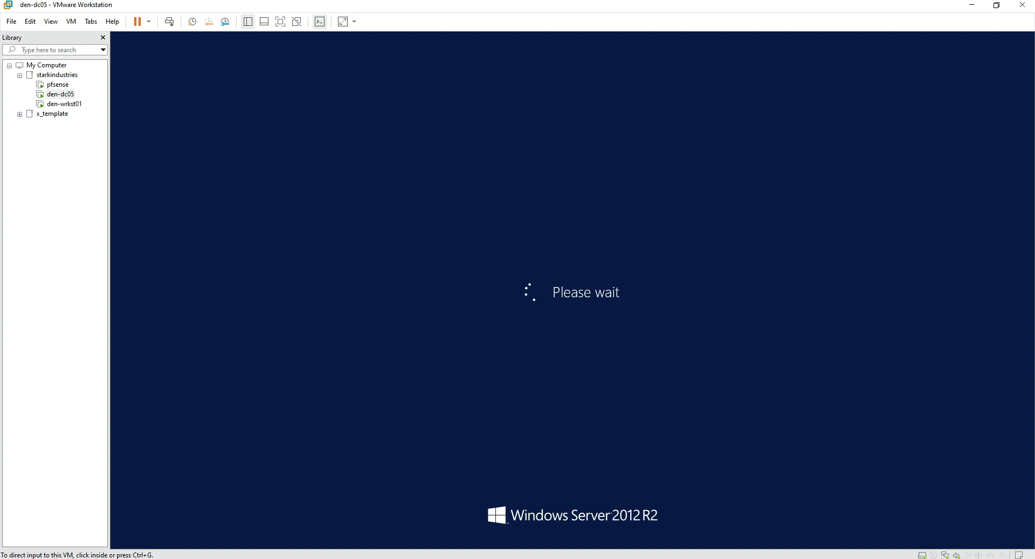
click(618, 221)
text(administrator)
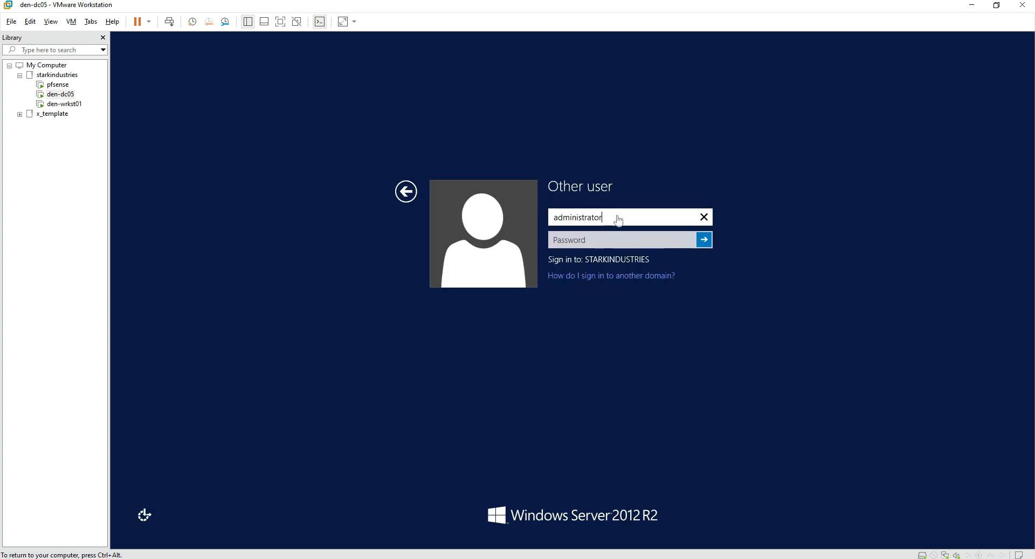
text(@starkindustries.com)
key(Tab)
text(Pa$$w0rd)
key(Return)
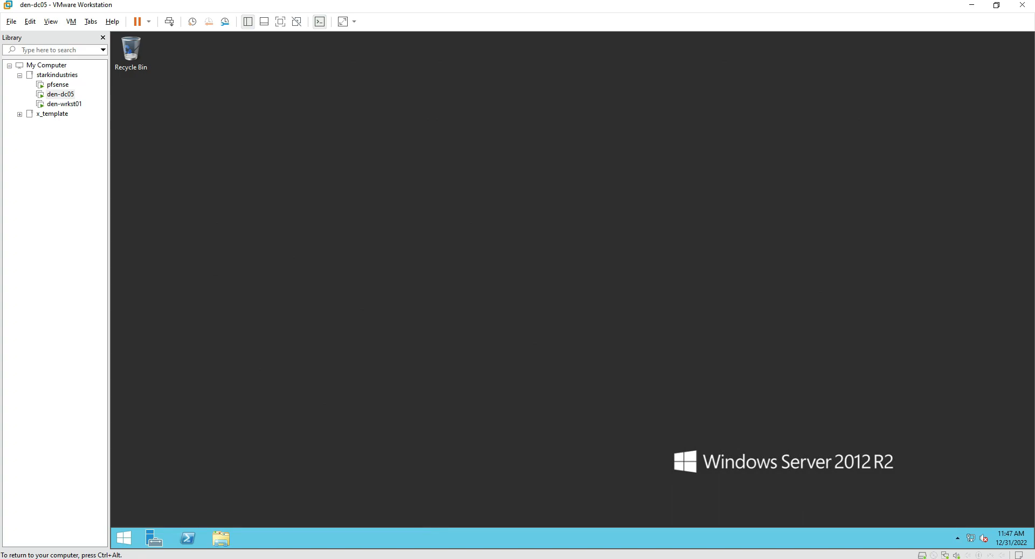
key(super+r)
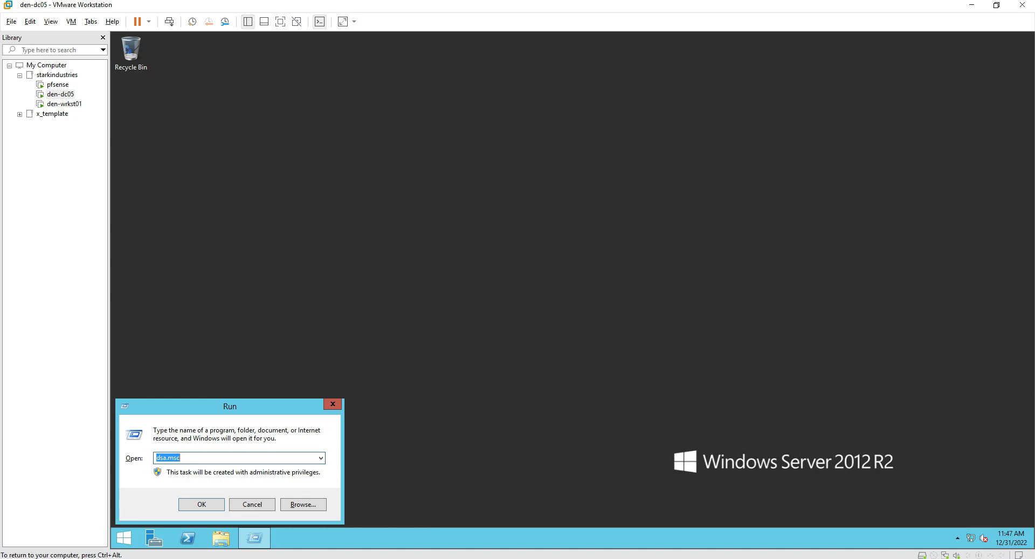
text(dsa.msc)
key(Return)
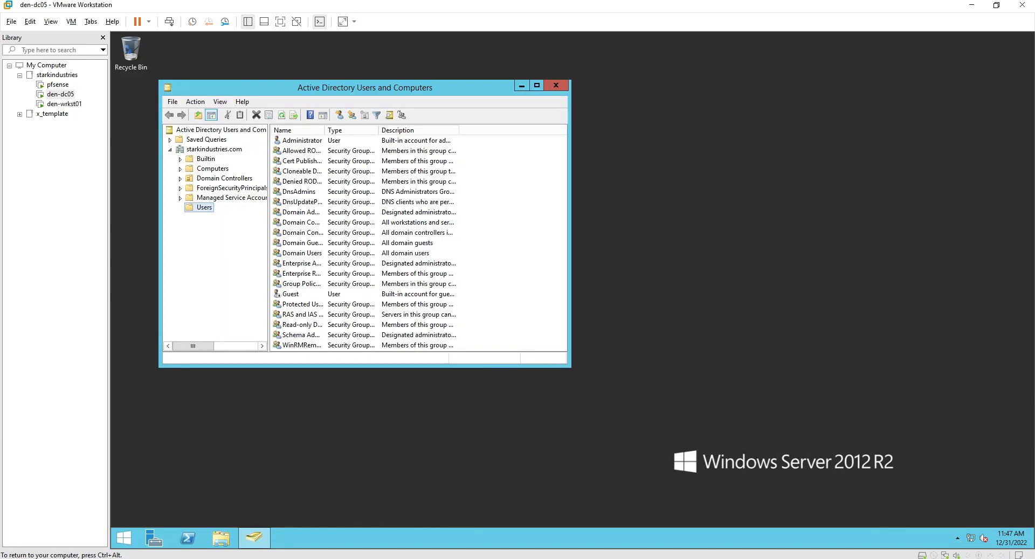
key(super+Up)
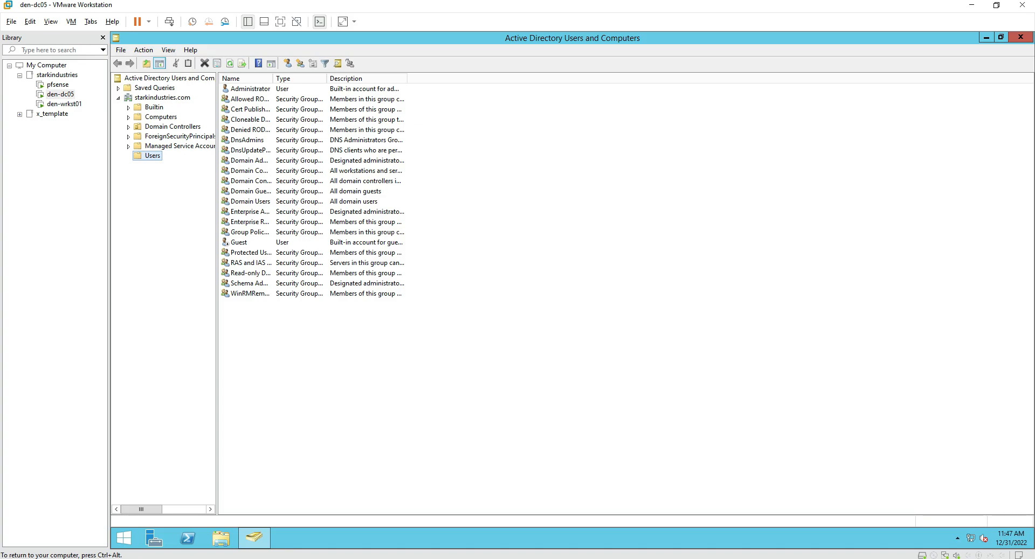
click(162, 97)
click(161, 117)
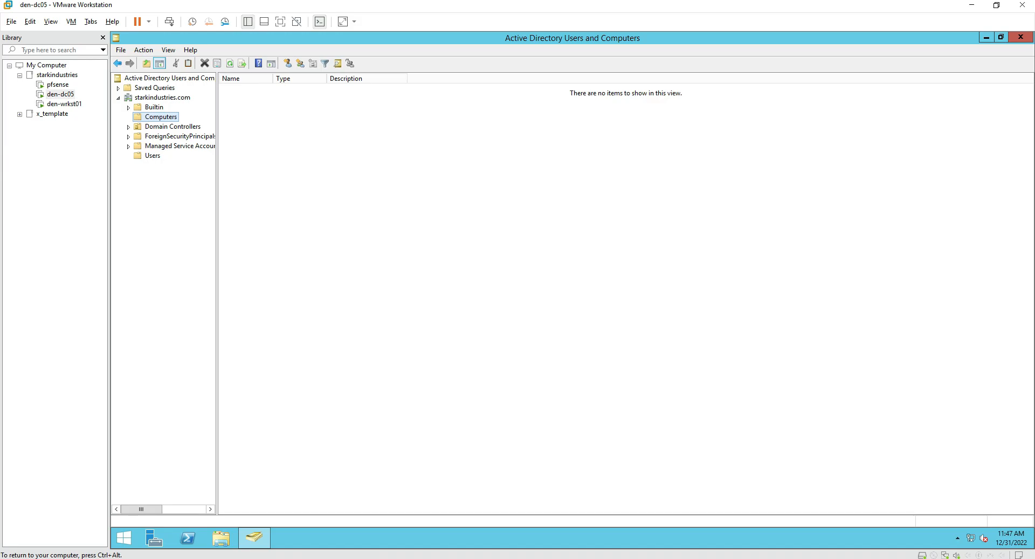
click(1020, 37)
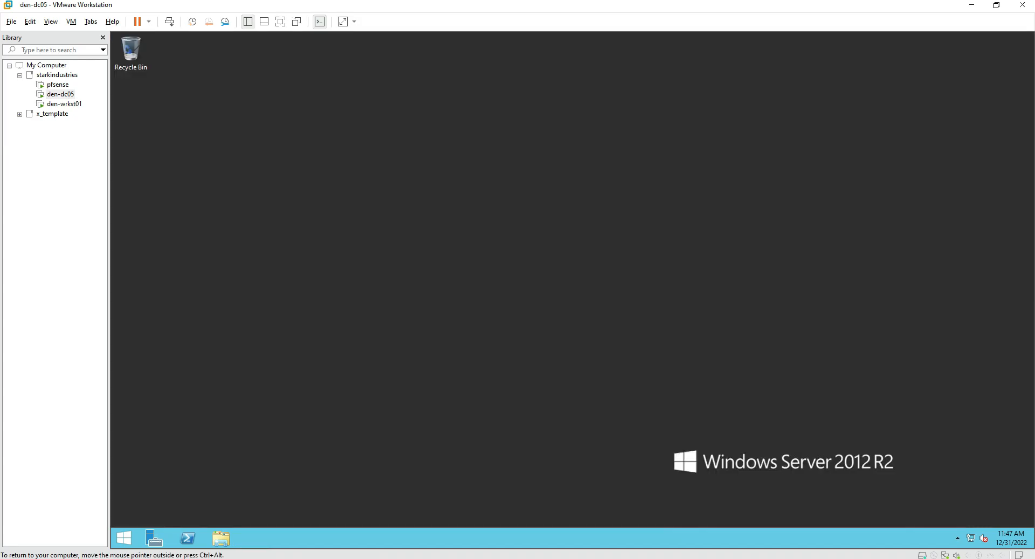
Launch DNS Manager with dnsmgmt.msc and expand DEN-DC05's Forward Lookup Zones.
key(super+r)
text(dnsmgm)
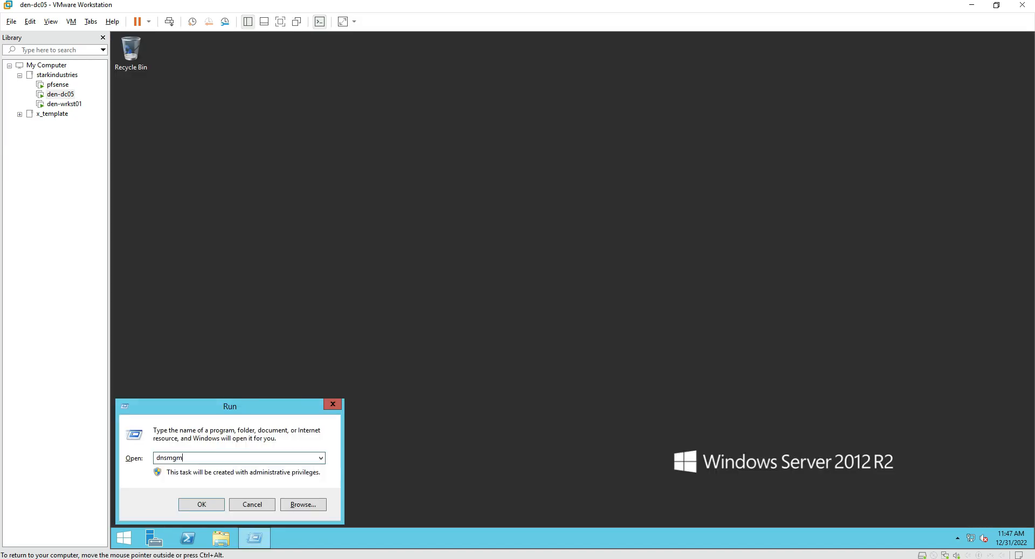
text(t.msc)
key(Return)
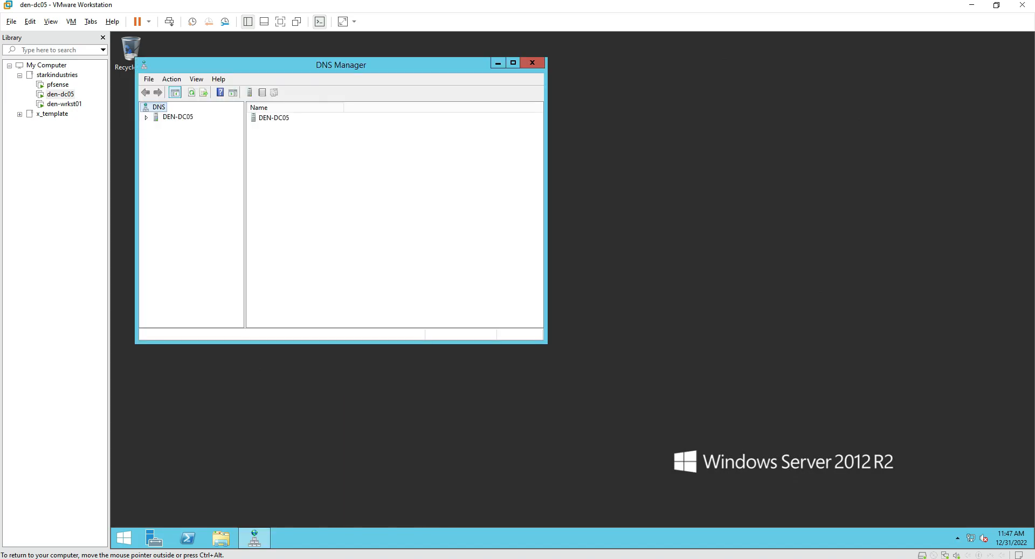
double_click(177, 117)
double_click(205, 137)
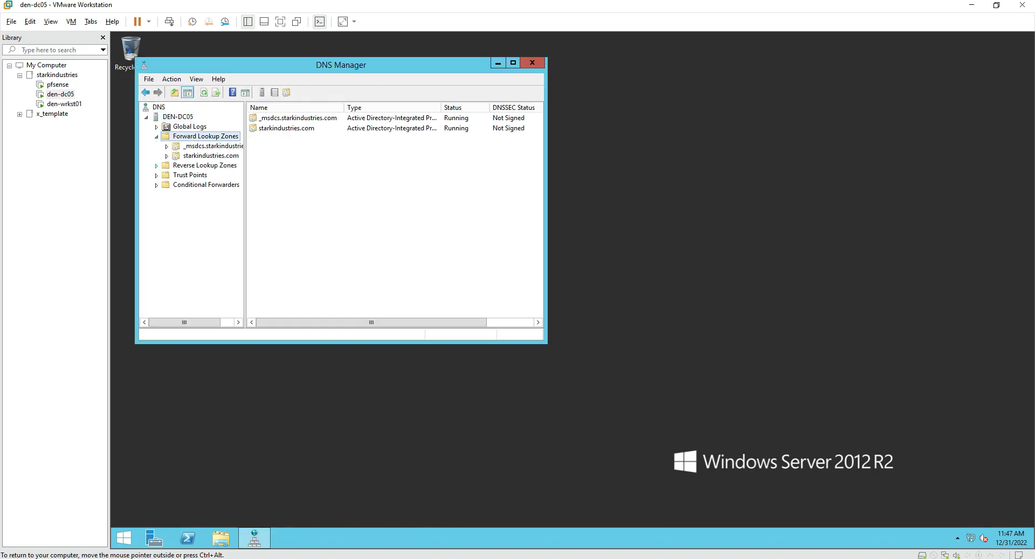
Maximize DNS Manager, view the starkindustries.com zone records, and widen the tree pane.
click(204, 165)
click(512, 63)
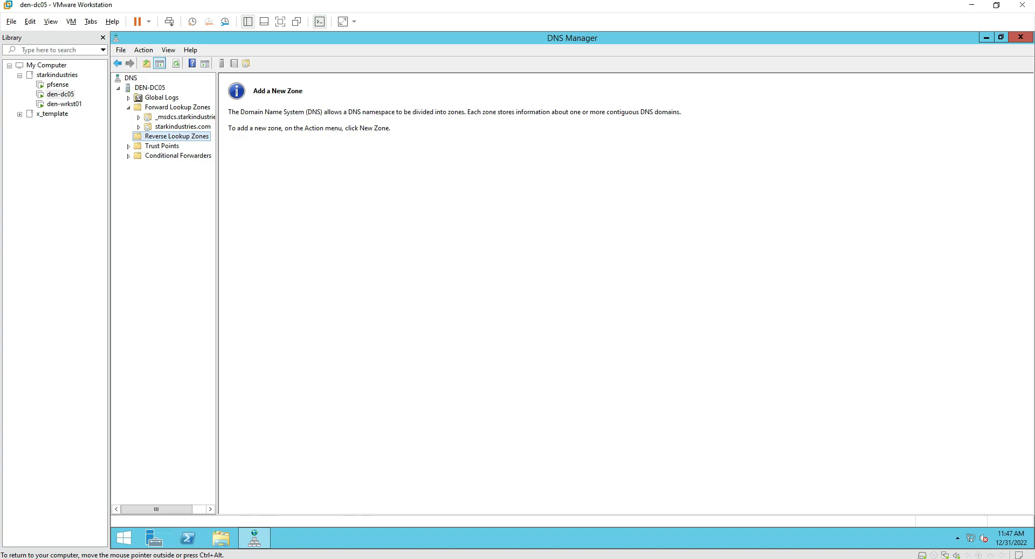
click(183, 127)
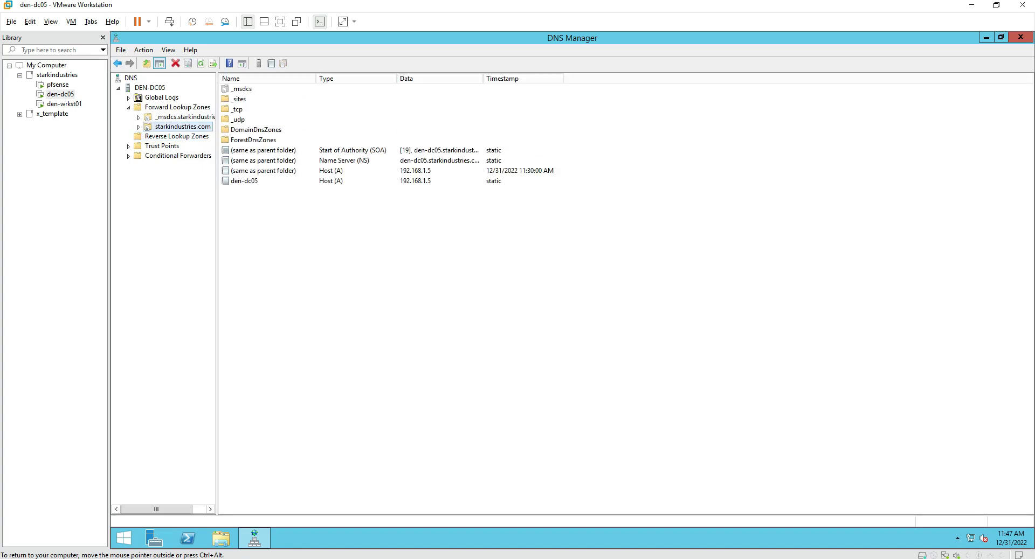
drag(217, 178, 256, 178)
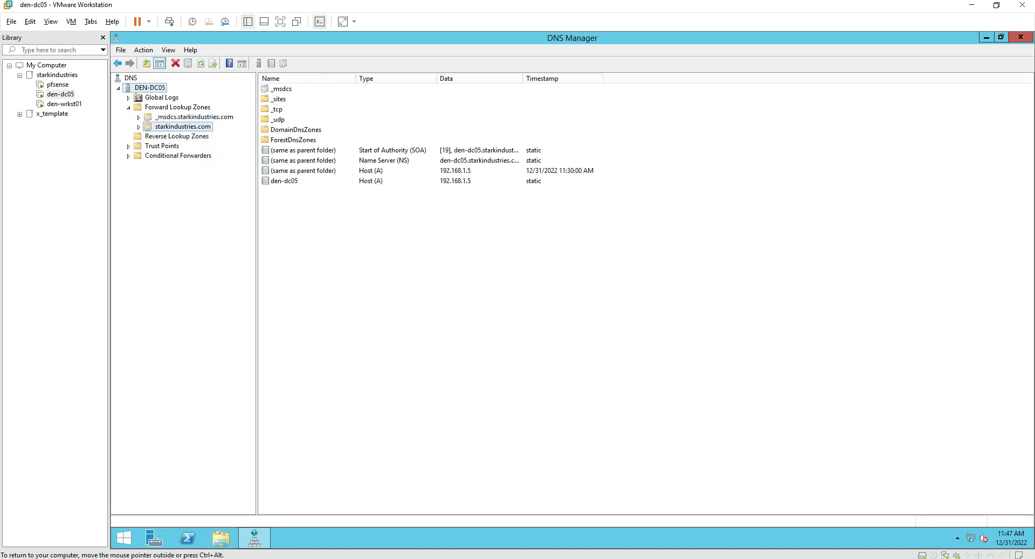
click(150, 87)
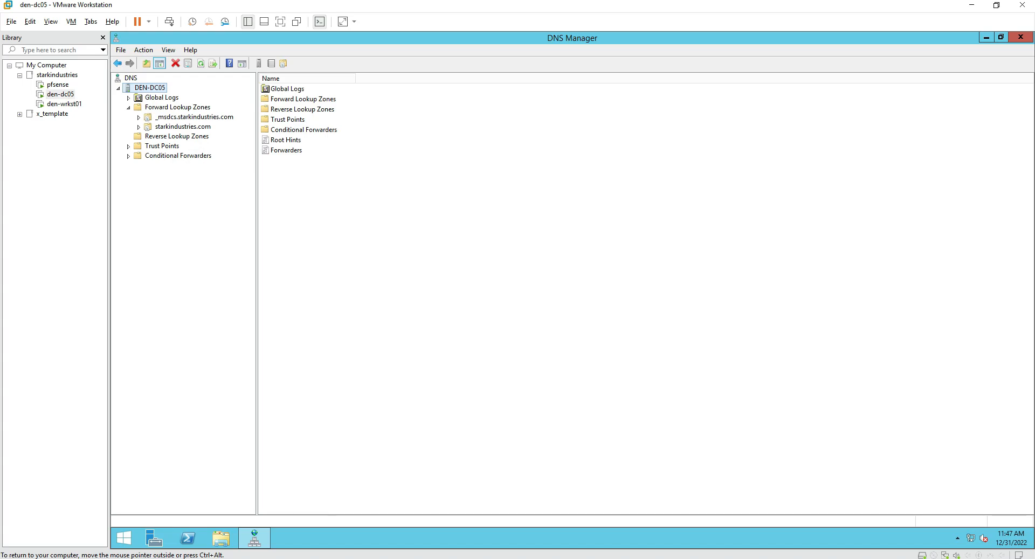